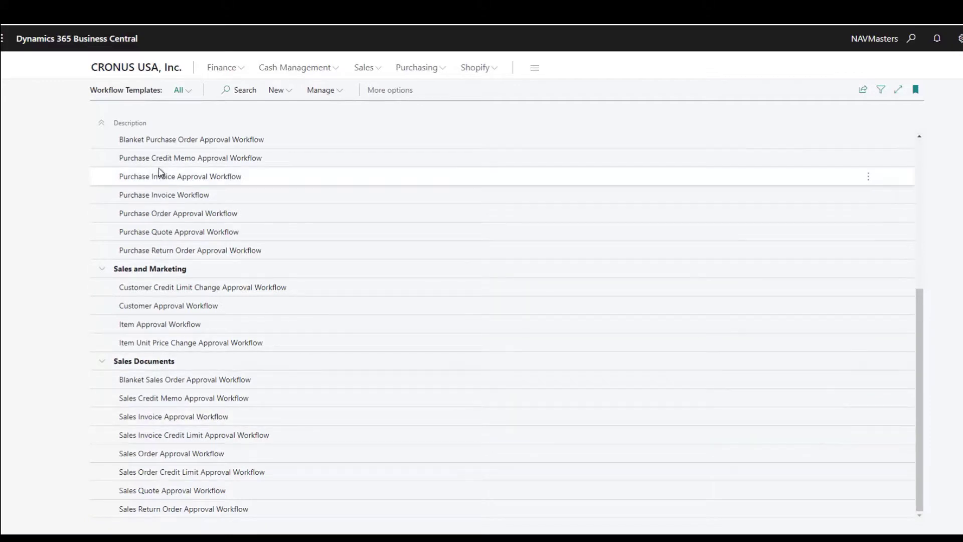
- Scroll through the Workflow Templates list, then close it to return to the Role Center
scroll(161, 172, "up", 5)
scroll(161, 172, "up", 1)
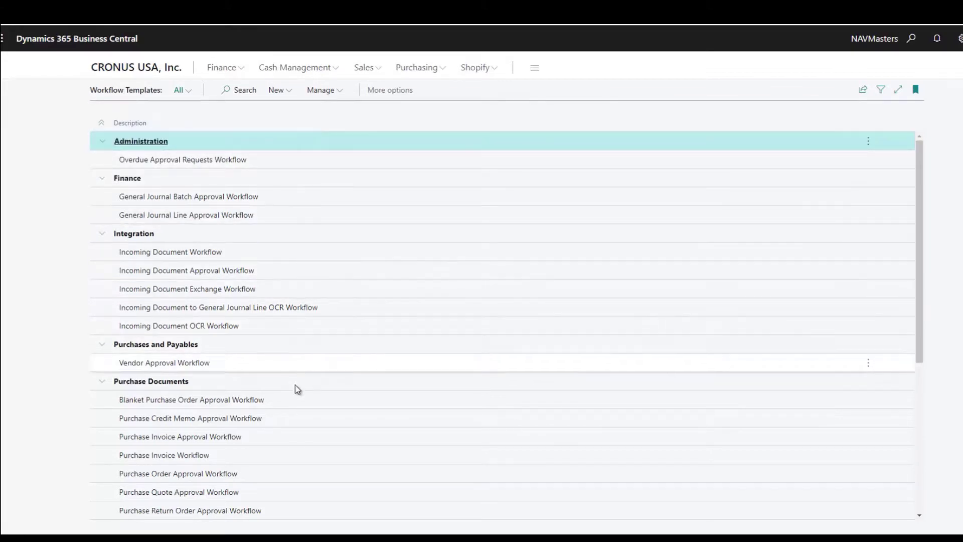
scroll(288, 456, "down", 3)
scroll(294, 450, "down", 2)
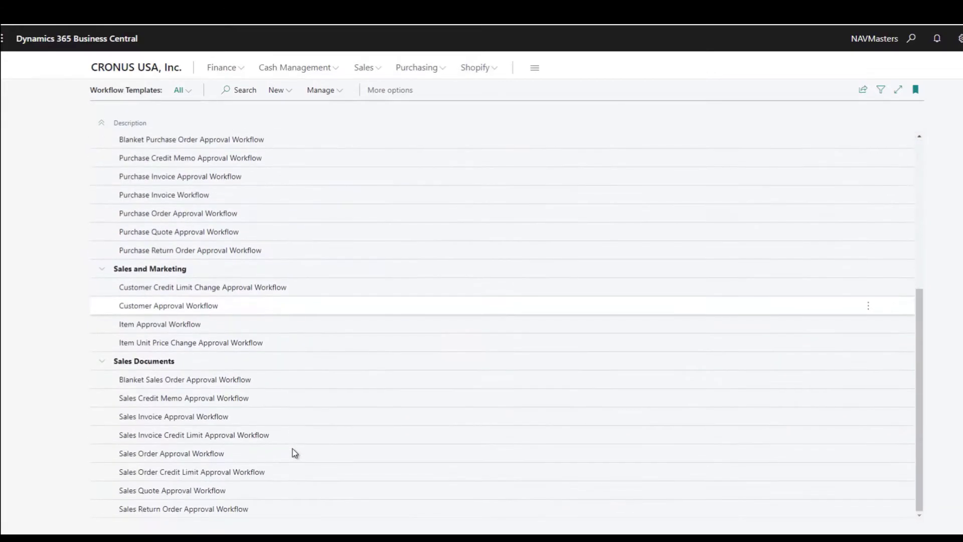
scroll(294, 450, "up", 5)
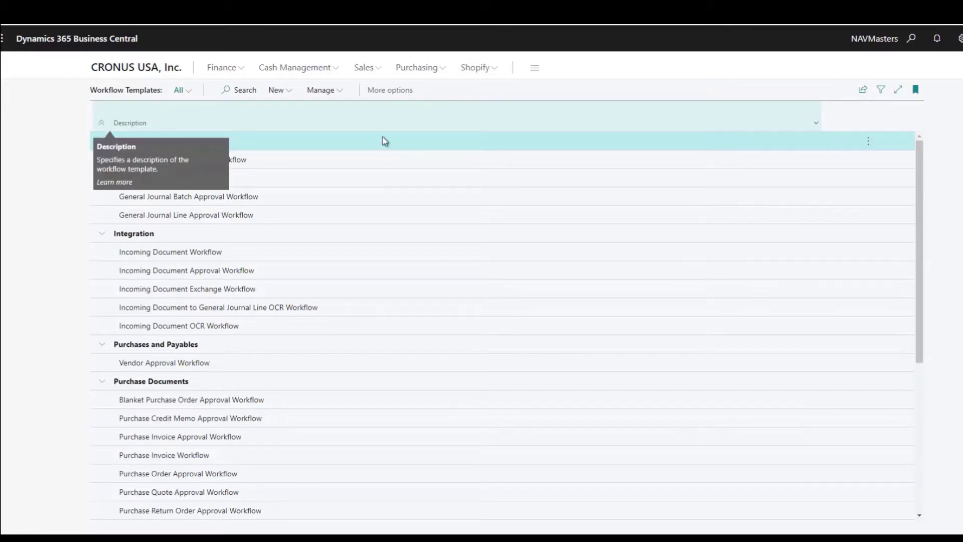
key("Escape")
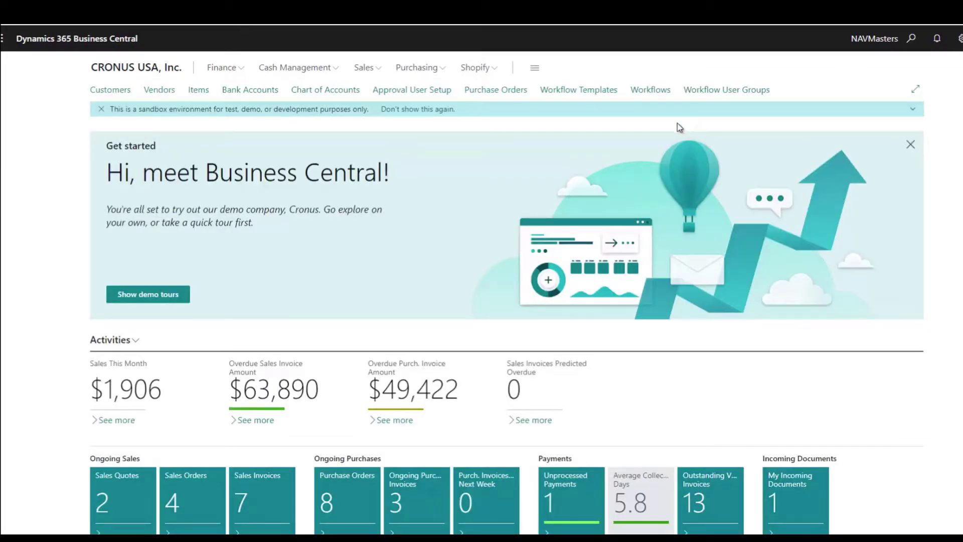
- Open Approval User Setup in Edit List mode, showing three users with purchase limits 500 and 10000
left_click(406, 91)
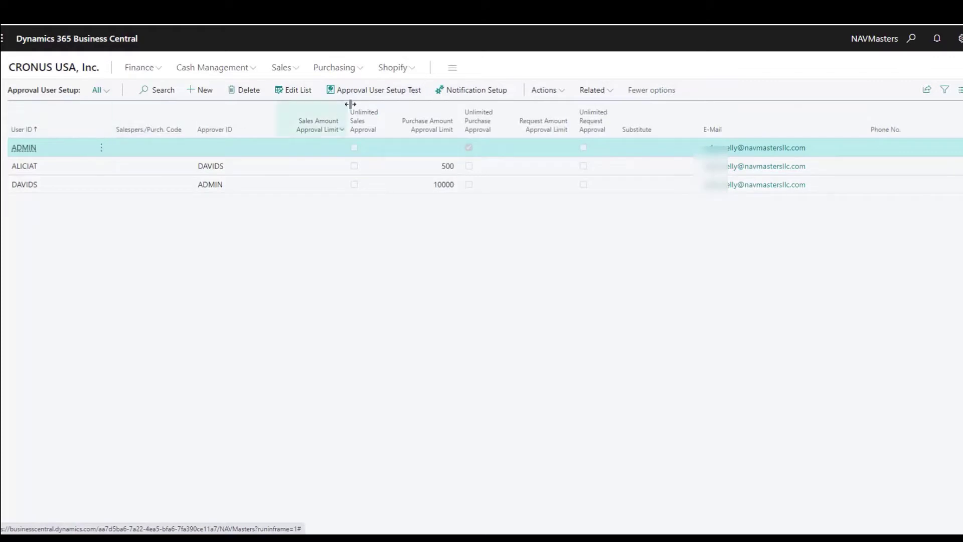
left_click(297, 94)
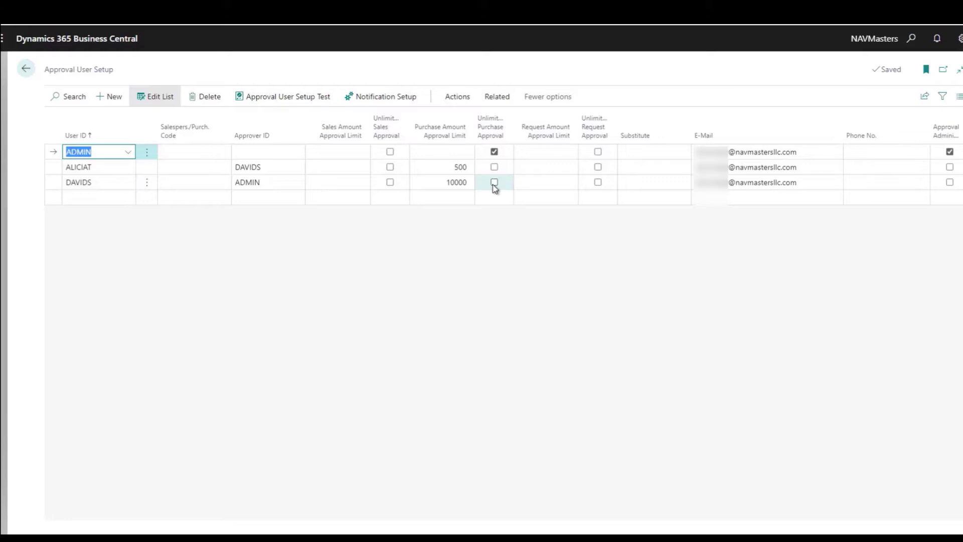
left_click(54, 154)
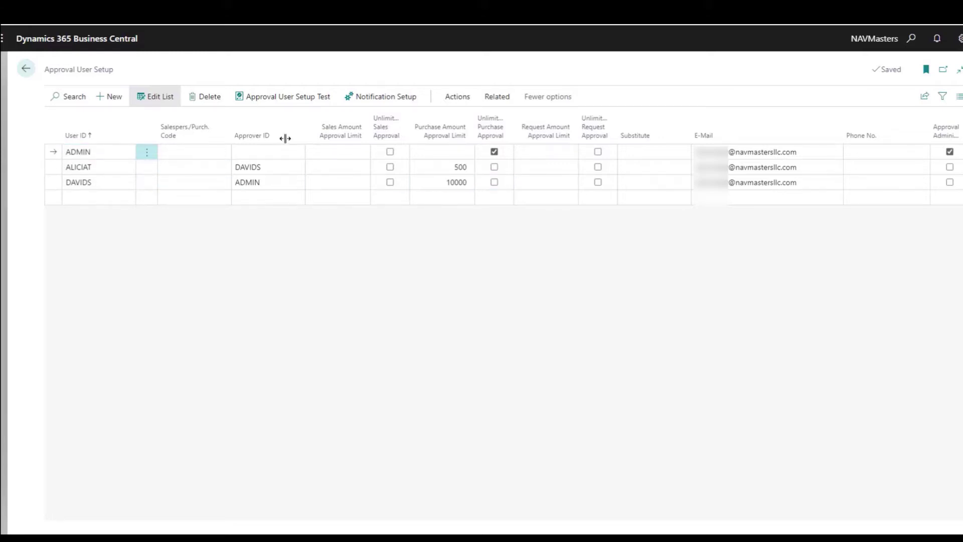
- Set the ADMIN user's notification setup to Email
left_click(384, 96)
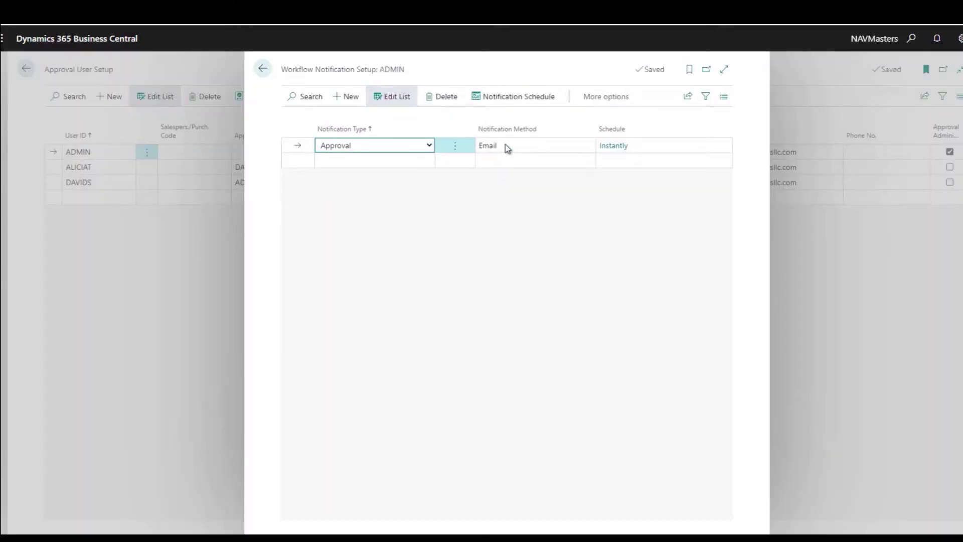
left_click(592, 147)
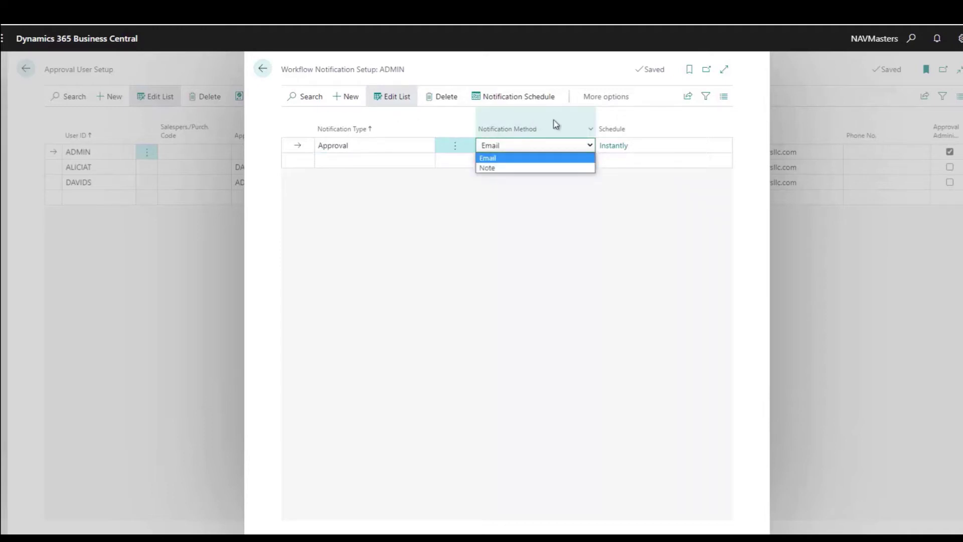
left_click(490, 202)
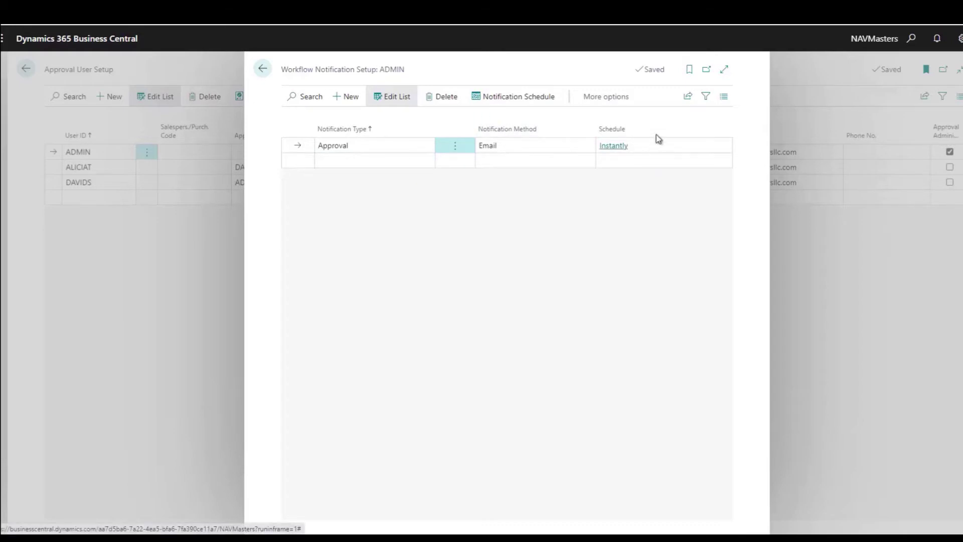
left_click(264, 68)
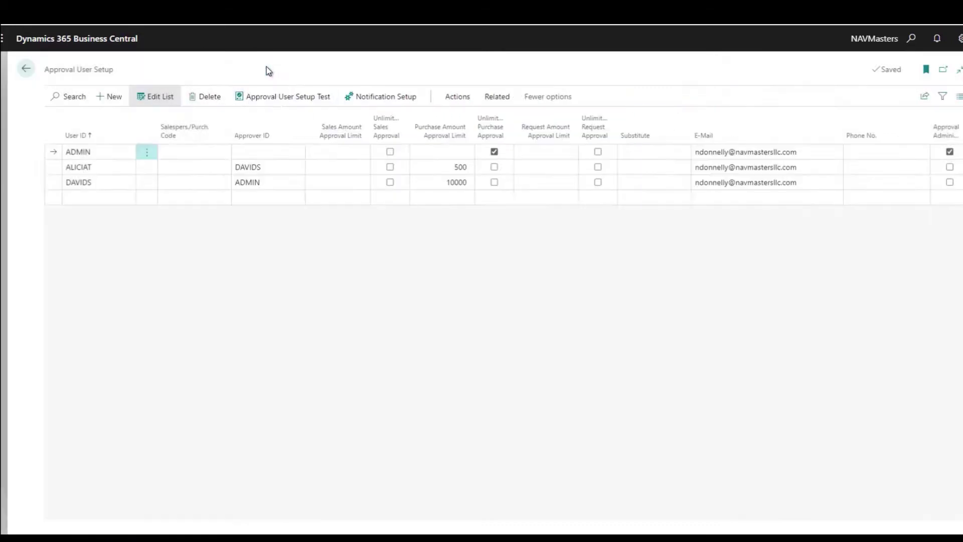
- Check the second and third approval users' notification setups, then leave edit mode
left_click(54, 167)
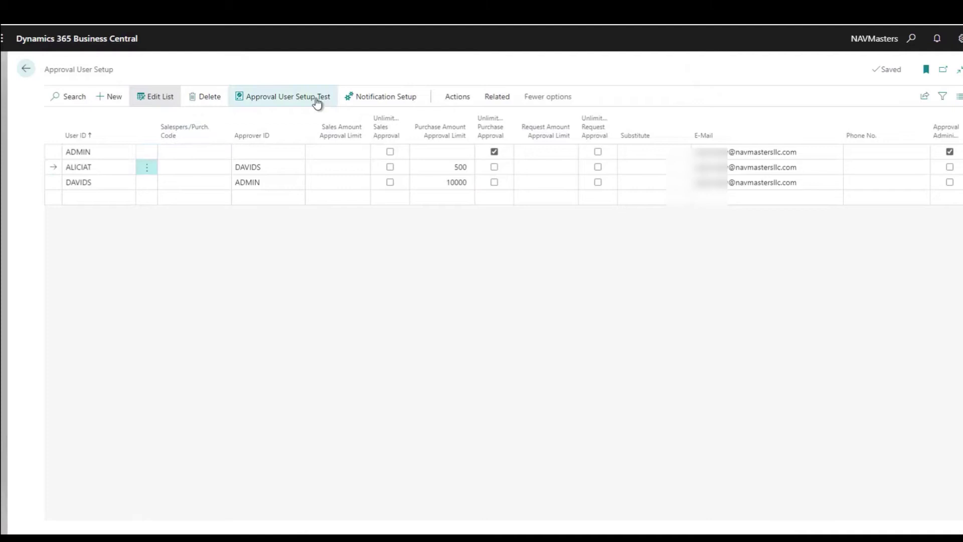
left_click(381, 96)
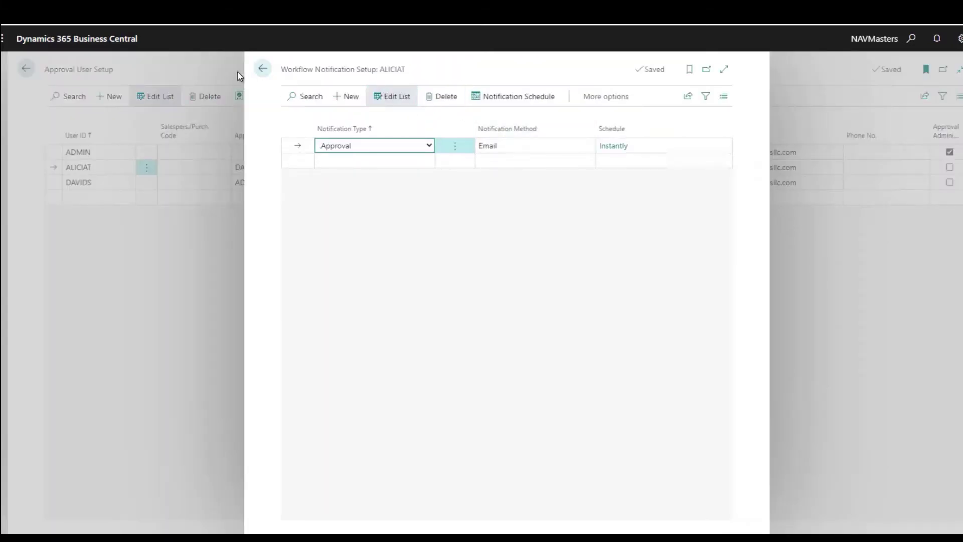
left_click(262, 69)
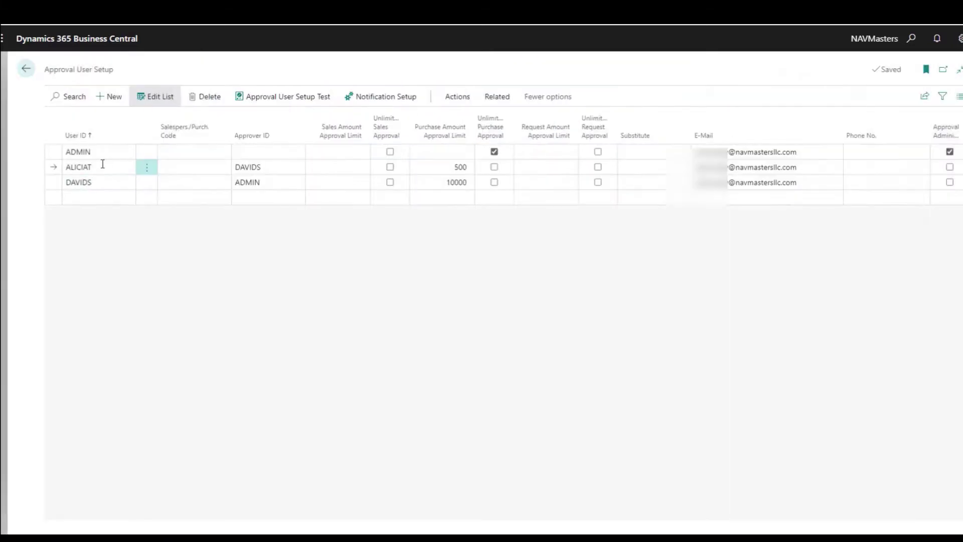
left_click(58, 184)
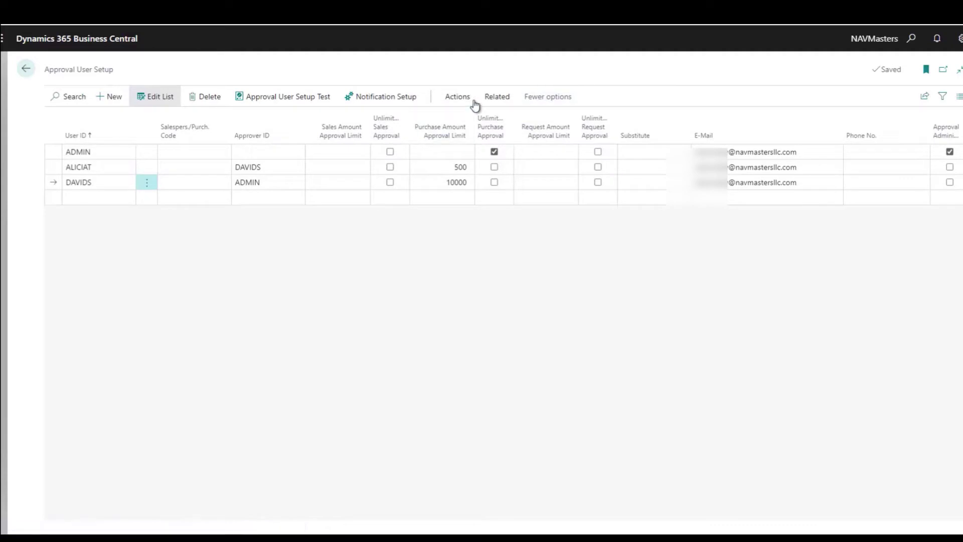
left_click(407, 96)
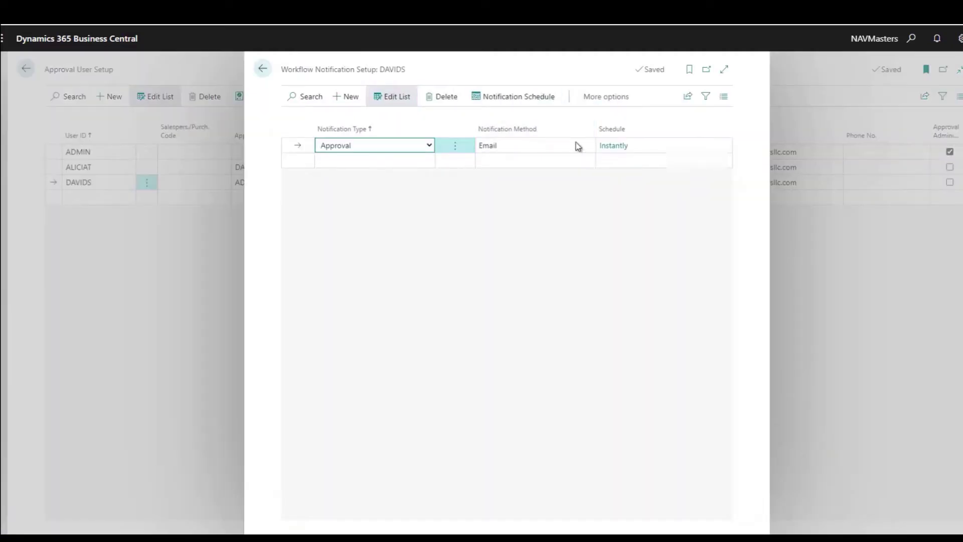
left_click(267, 71)
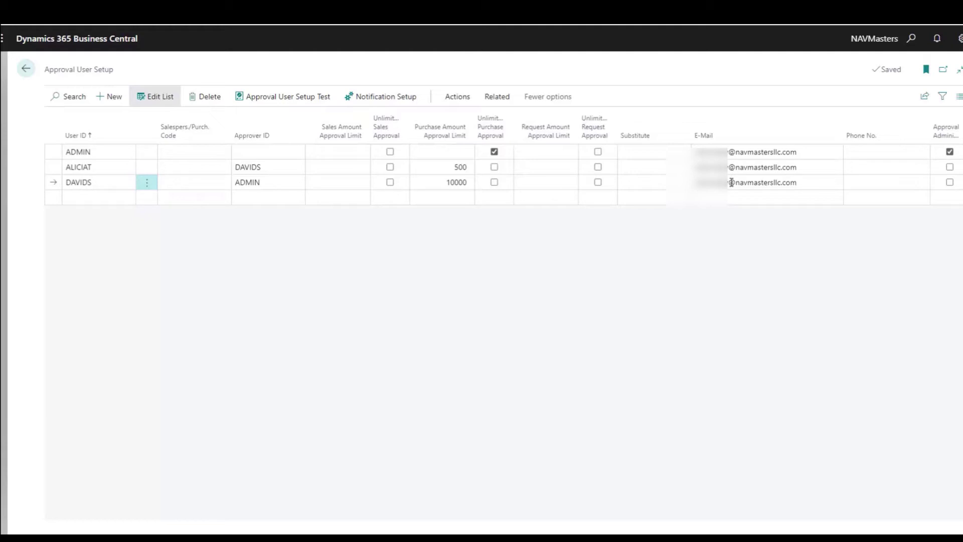
key("Escape")
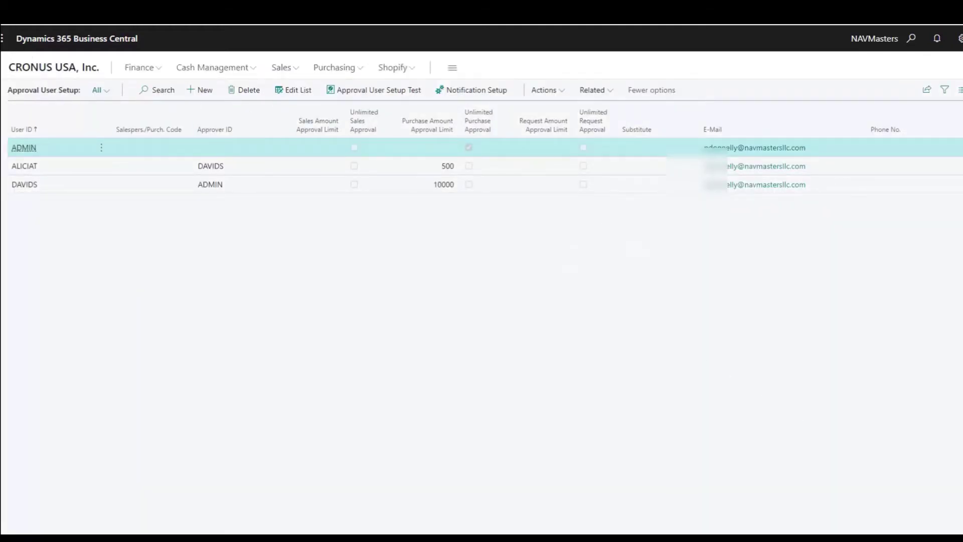
- Open workflow user group ONE and keep sequence numbers 1 and 2 for its two members
key("Escape")
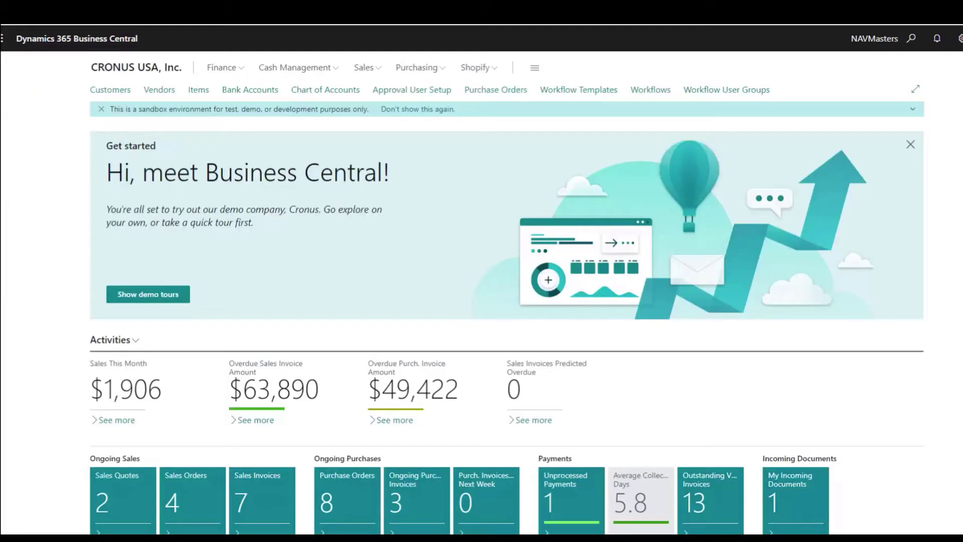
left_click(717, 91)
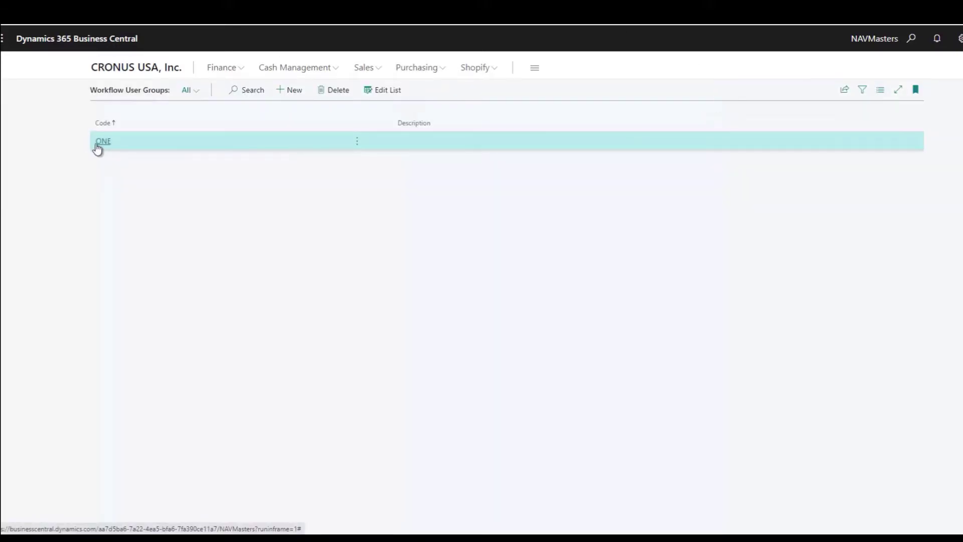
left_click(103, 142)
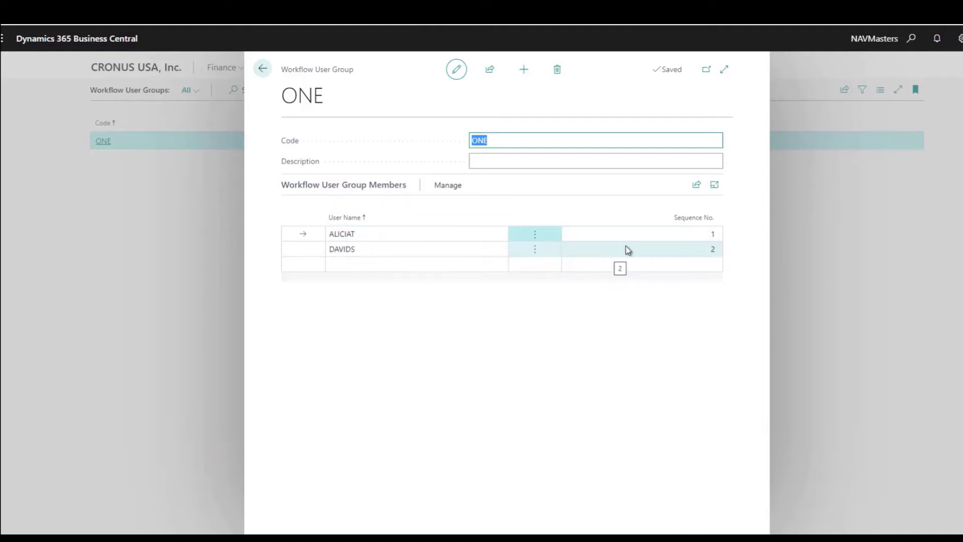
left_click(712, 252)
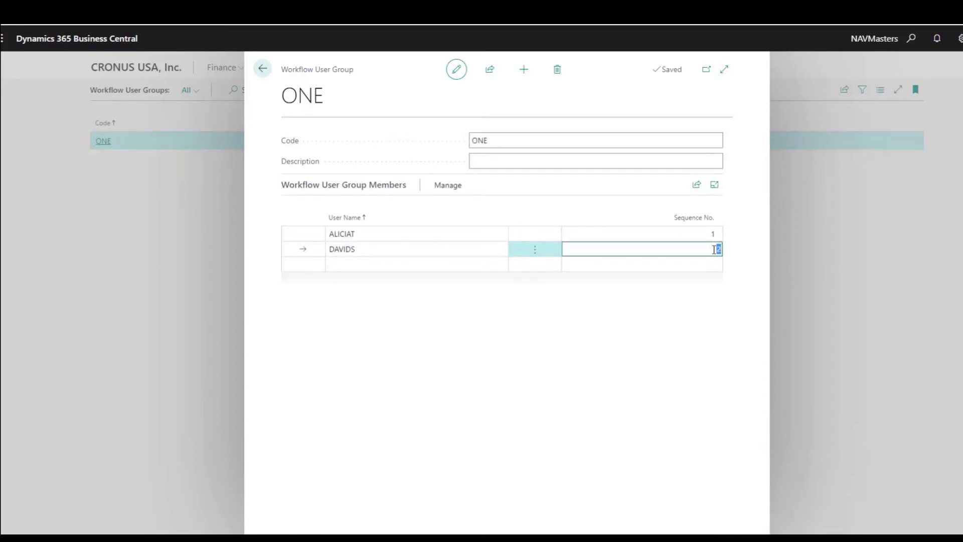
type("1")
left_click(547, 164)
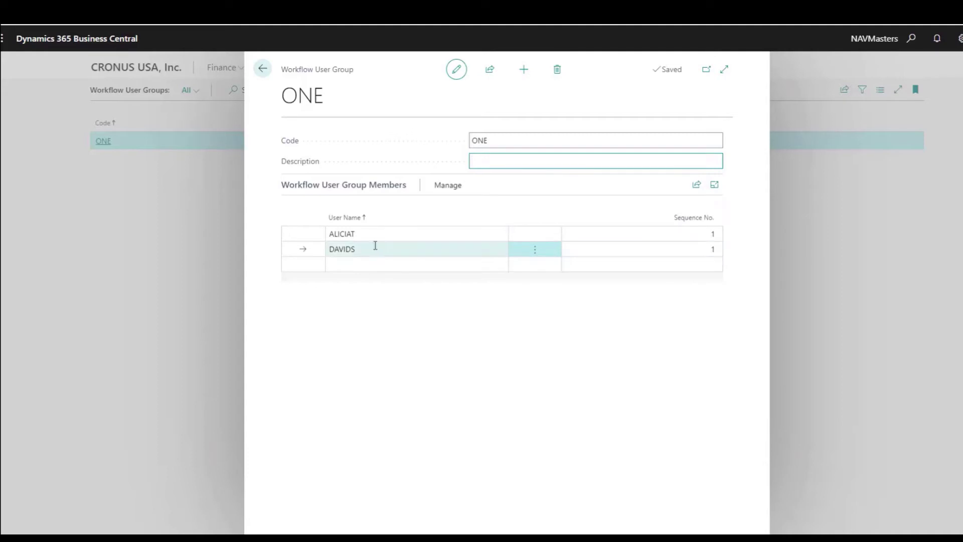
left_click(712, 249)
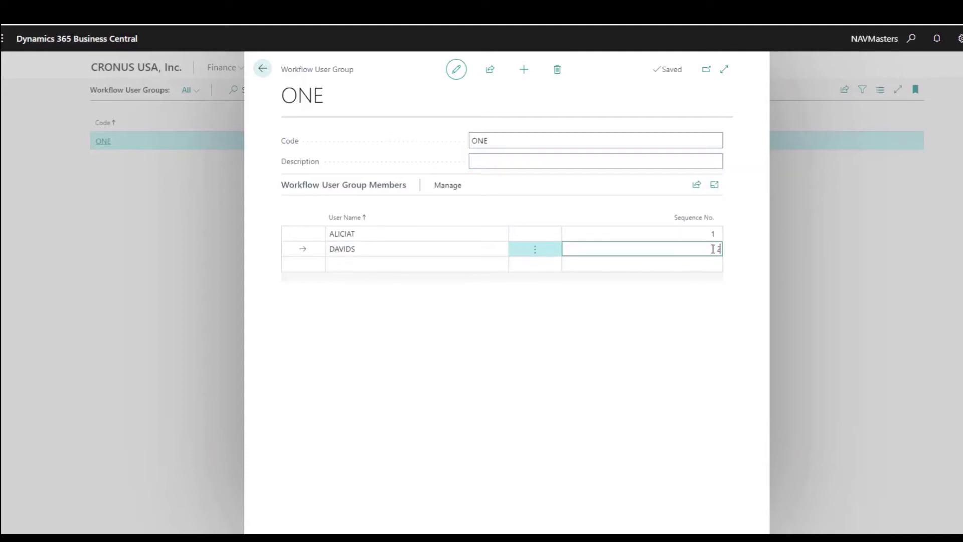
left_click(642, 159)
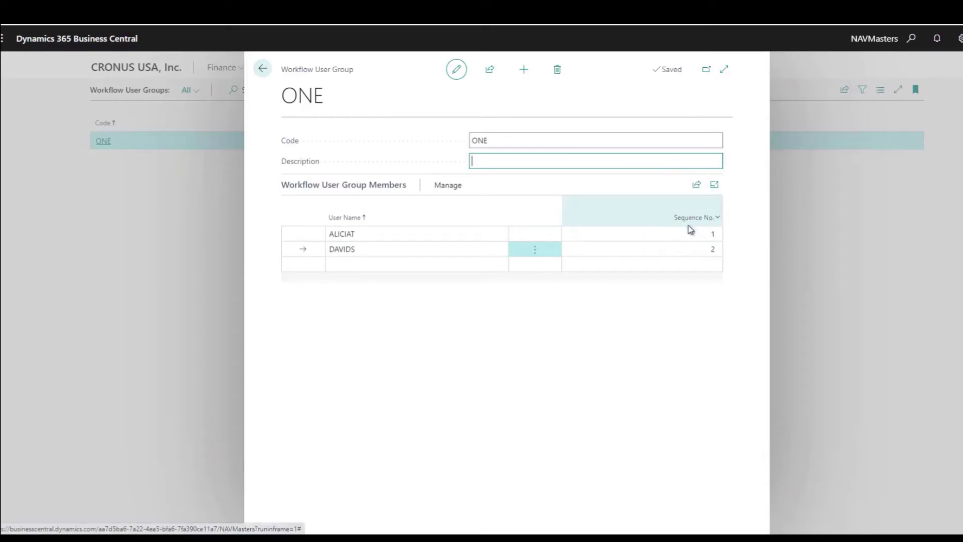
- Add the admin user to group ONE as sequence number 3, then return to the group list
mouse_move(688, 226)
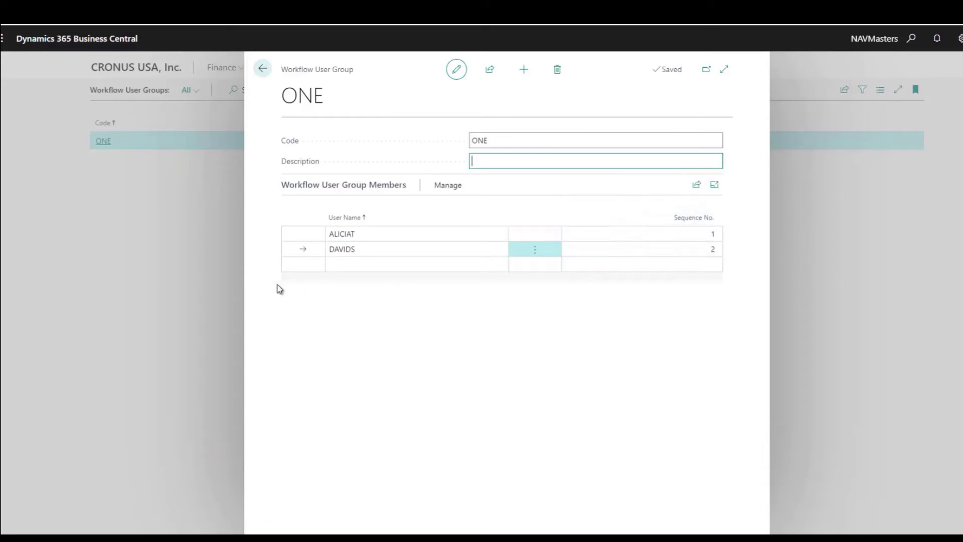
left_click(402, 264)
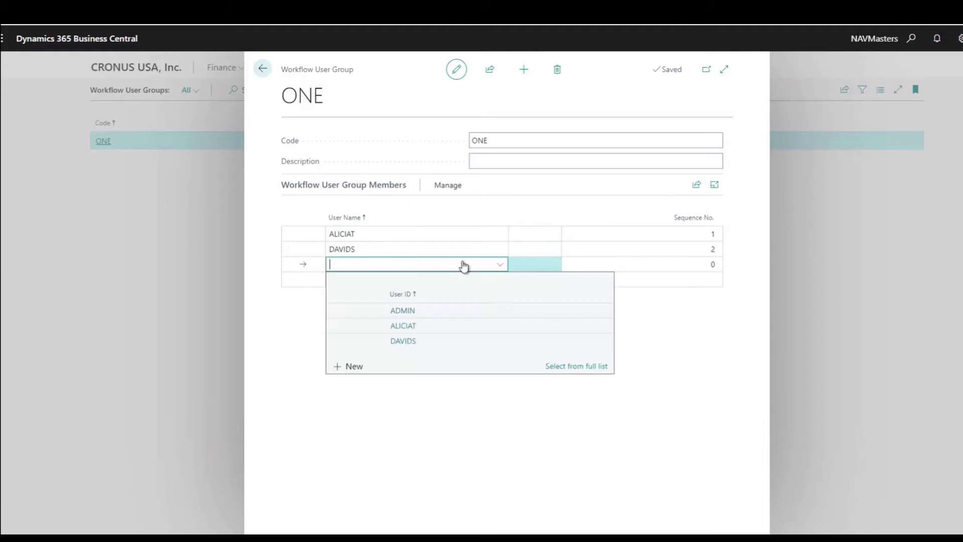
left_click(409, 315)
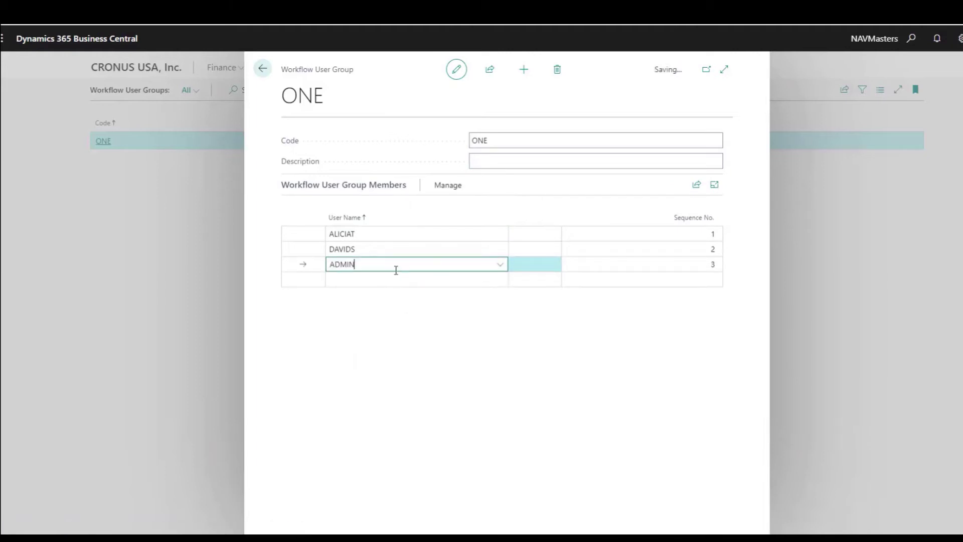
key("Tab")
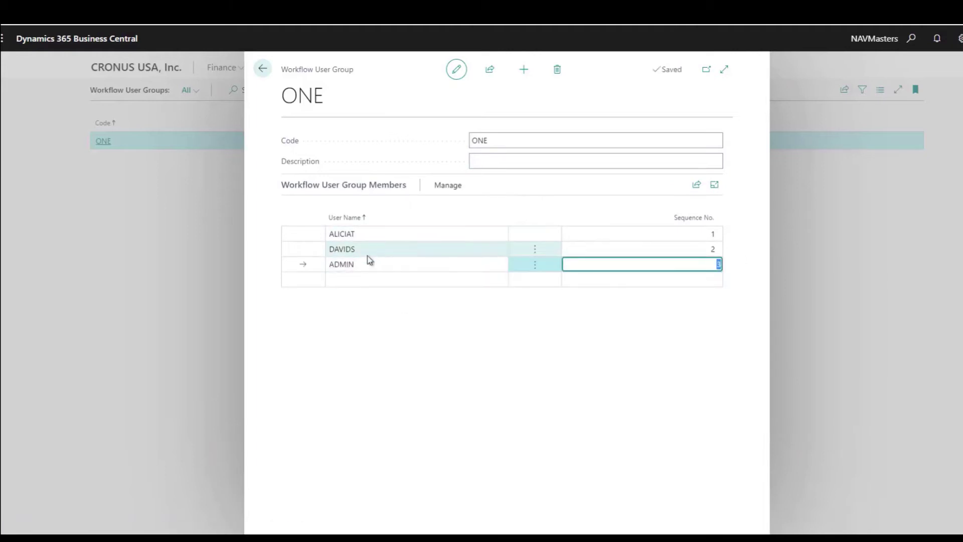
left_click(474, 166)
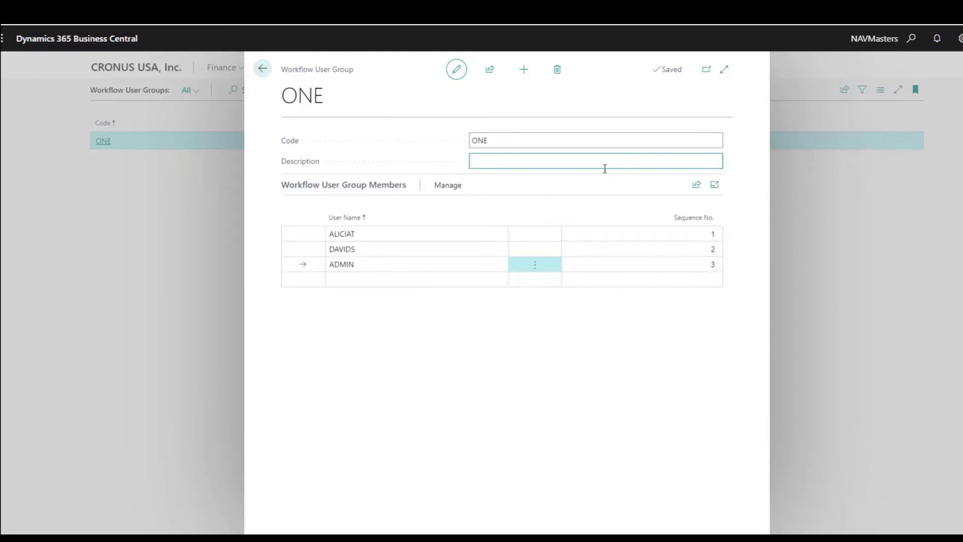
left_click(263, 69)
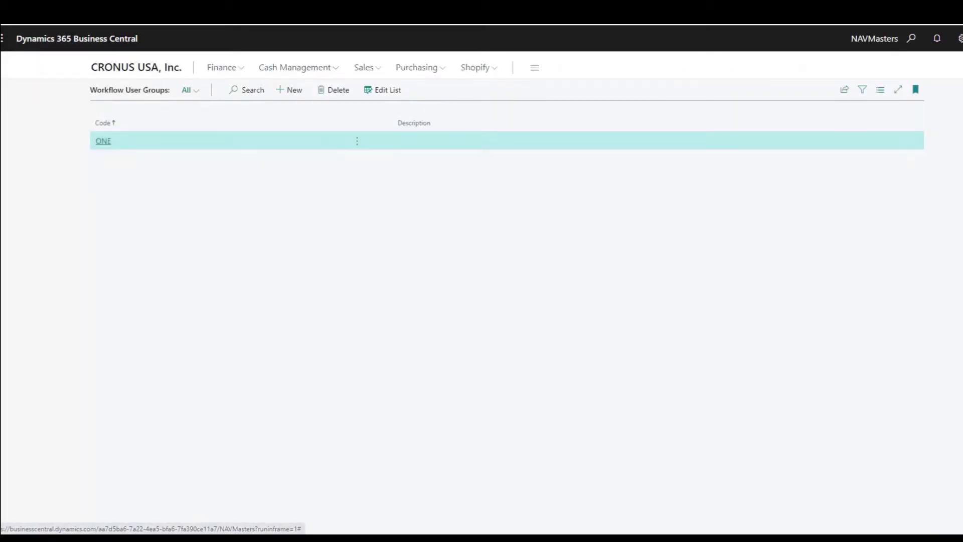
- Review the Workflows list showing the enabled Purchase Order Approval Workflow, then return home
key("Escape")
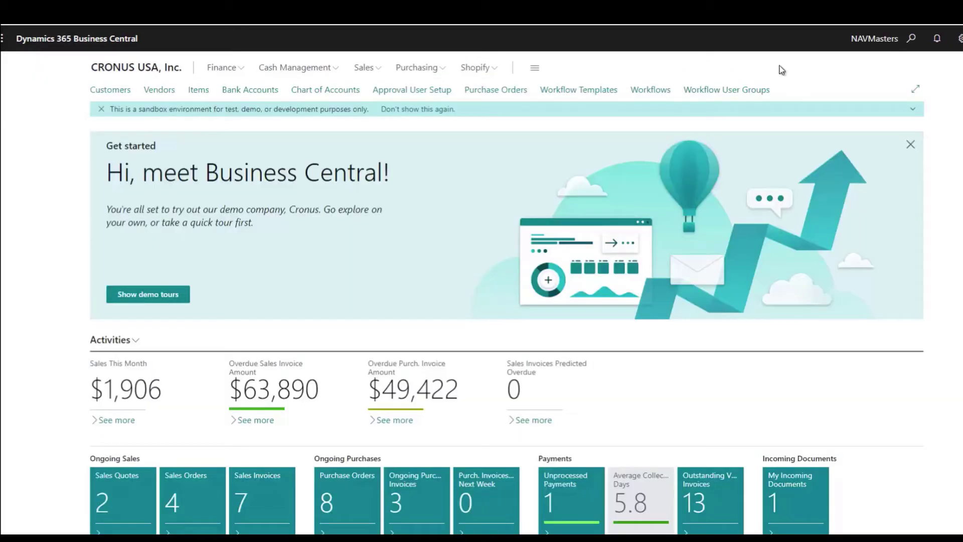
left_click(649, 93)
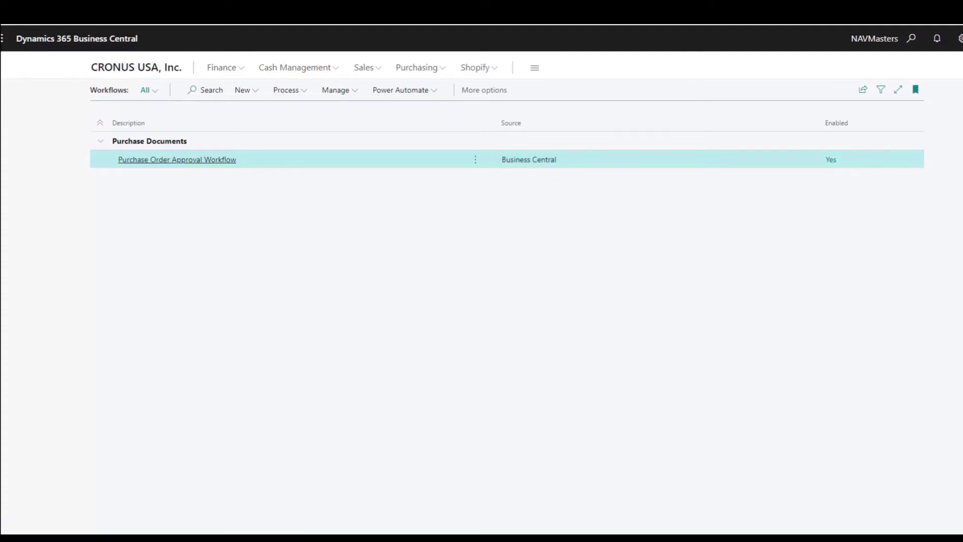
key("Escape")
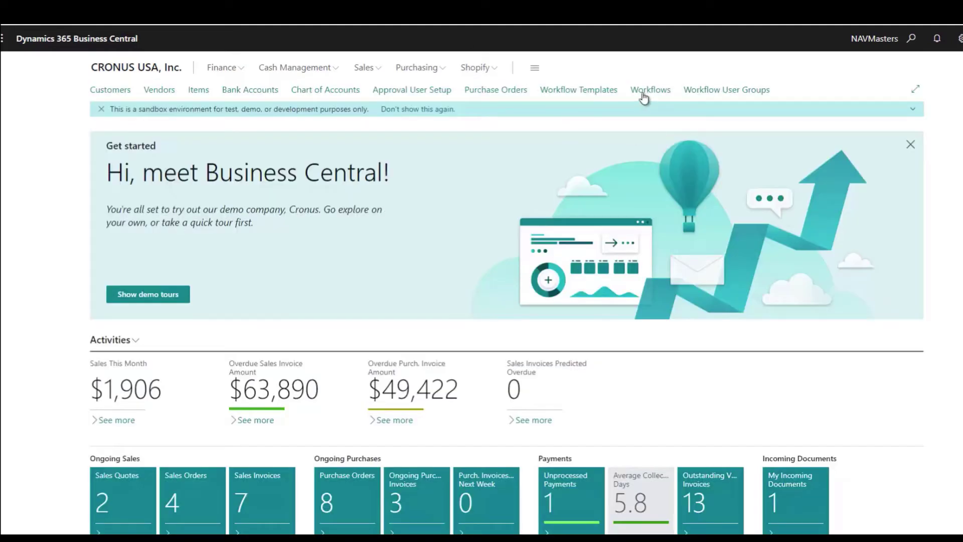
- Review the six steps of the Purchase Order Approval Workflow template under Purchase Documents
left_click(571, 90)
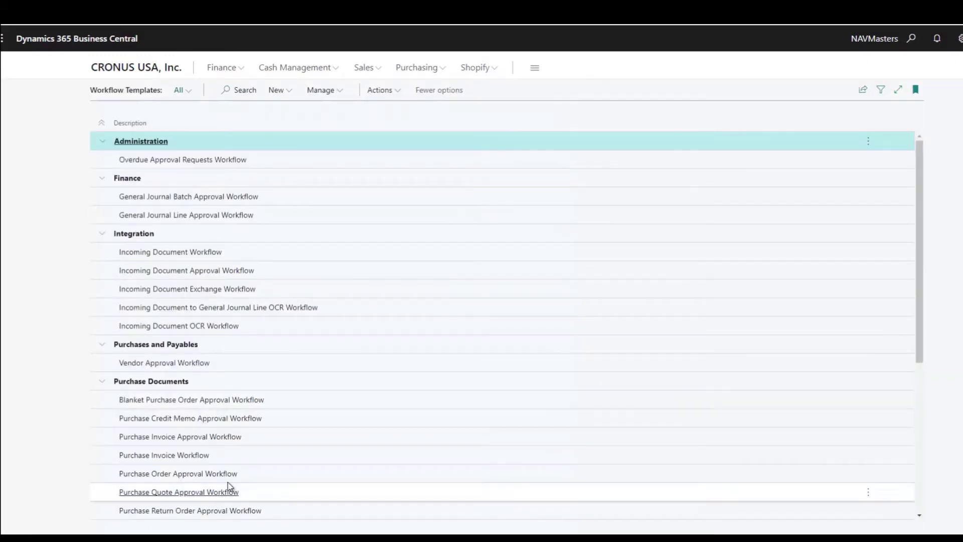
scroll(370, 365, "down", 1)
scroll(370, 365, "down", 3)
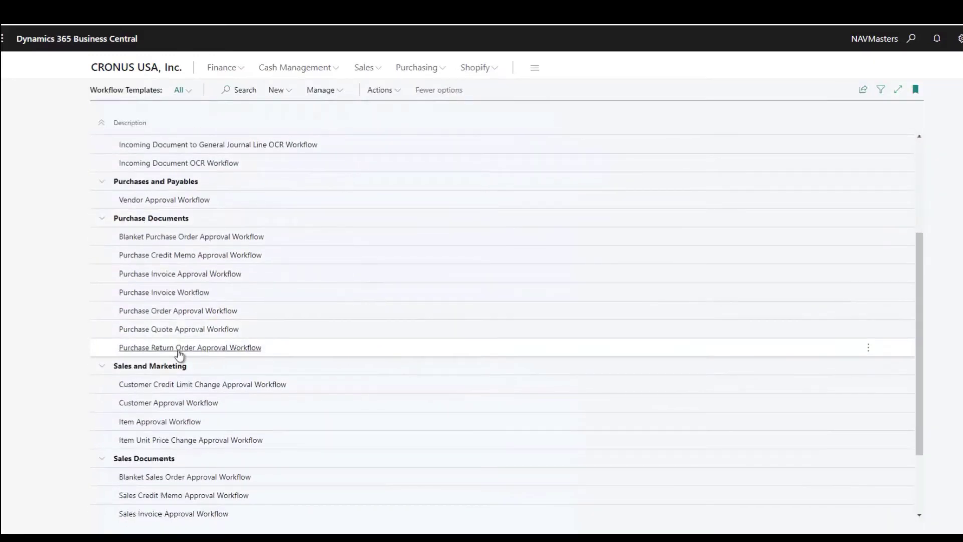
left_click(159, 312)
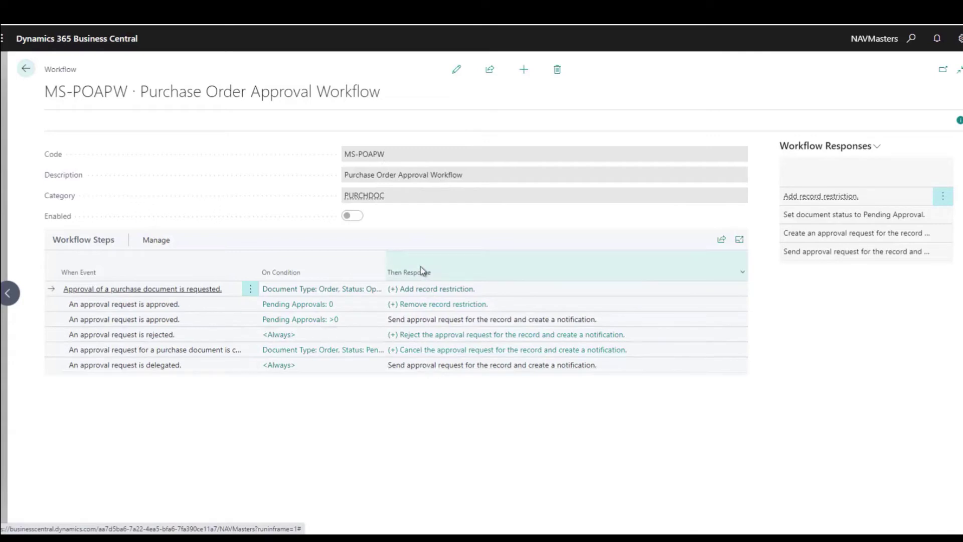
left_click(28, 71)
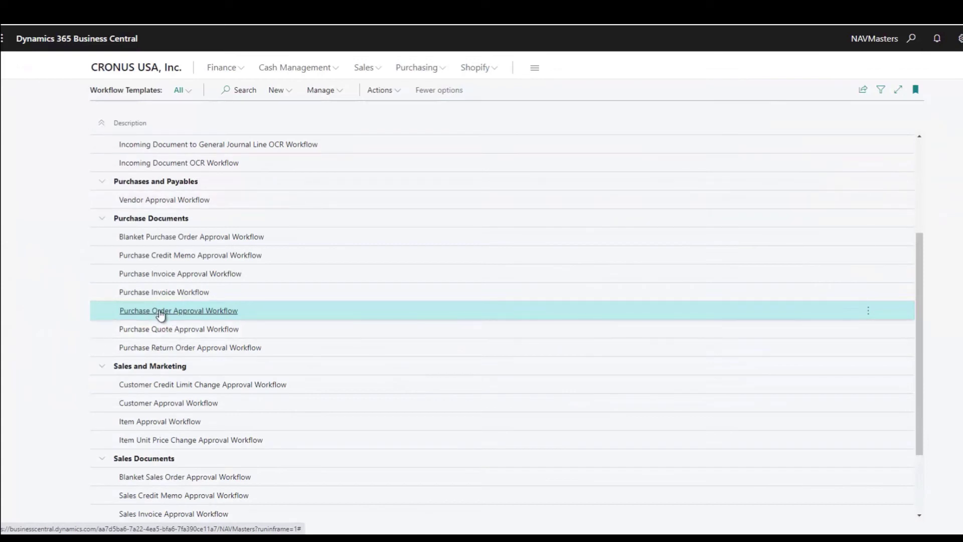
- Look at the New Workflow from Template option in the Actions menu
left_click(396, 91)
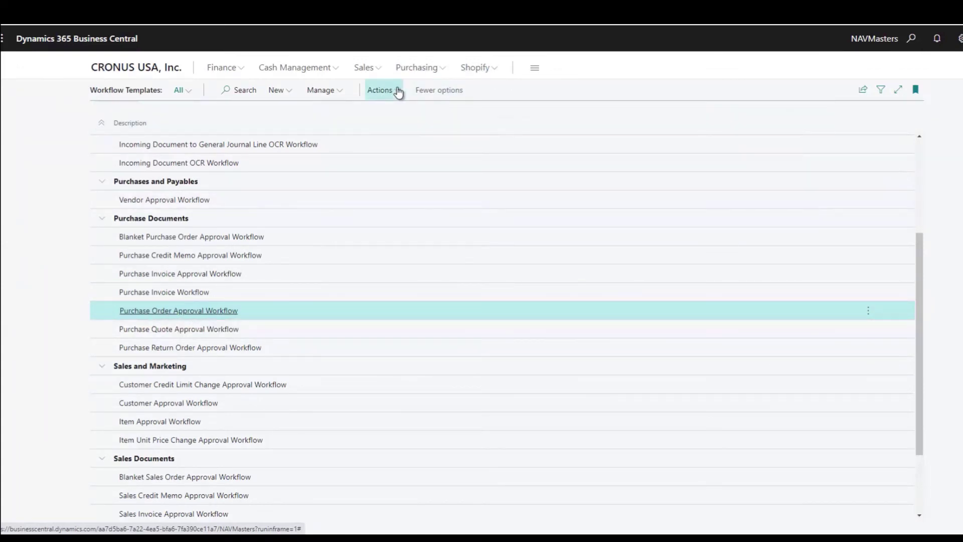
left_click(282, 94)
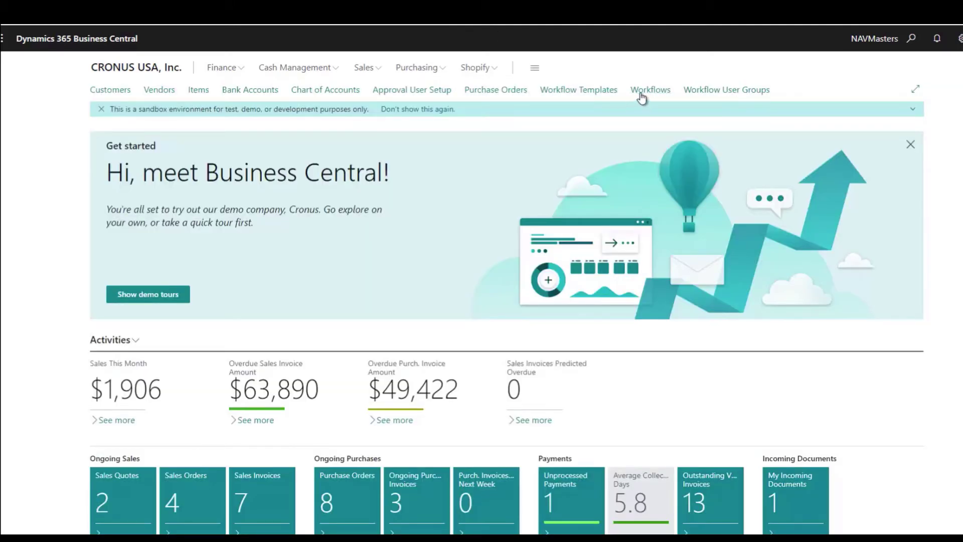
- Open the MS-POAPW-01 Purchase Order Approval Workflow and turn off Enabled
left_click(647, 91)
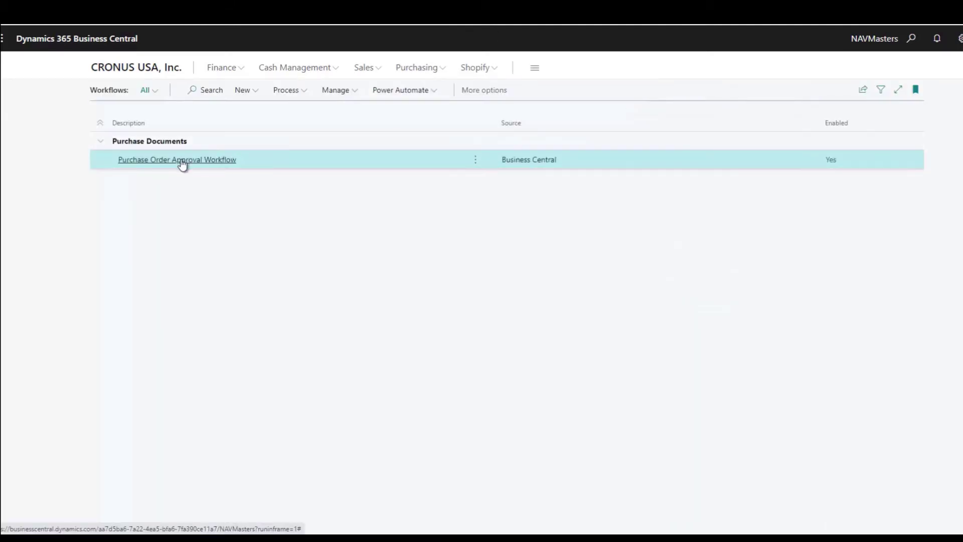
left_click(186, 162)
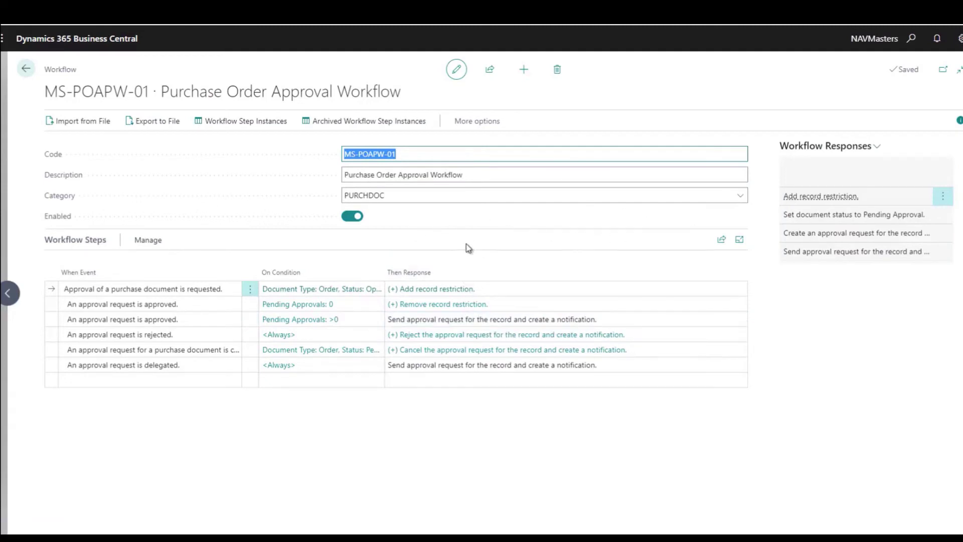
left_click(353, 218)
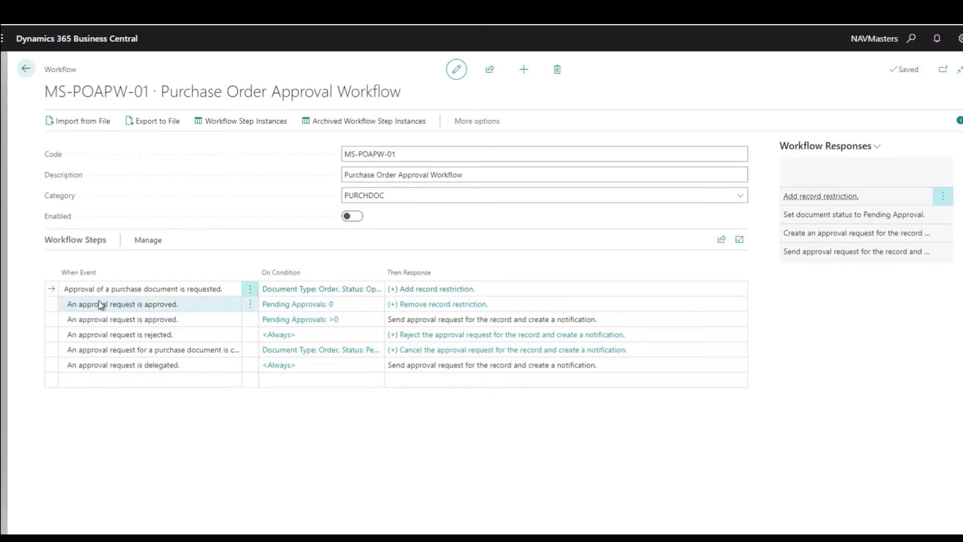
- Set the approval request response to Approver Type Approver with Approver Chain limit type
left_click(434, 295)
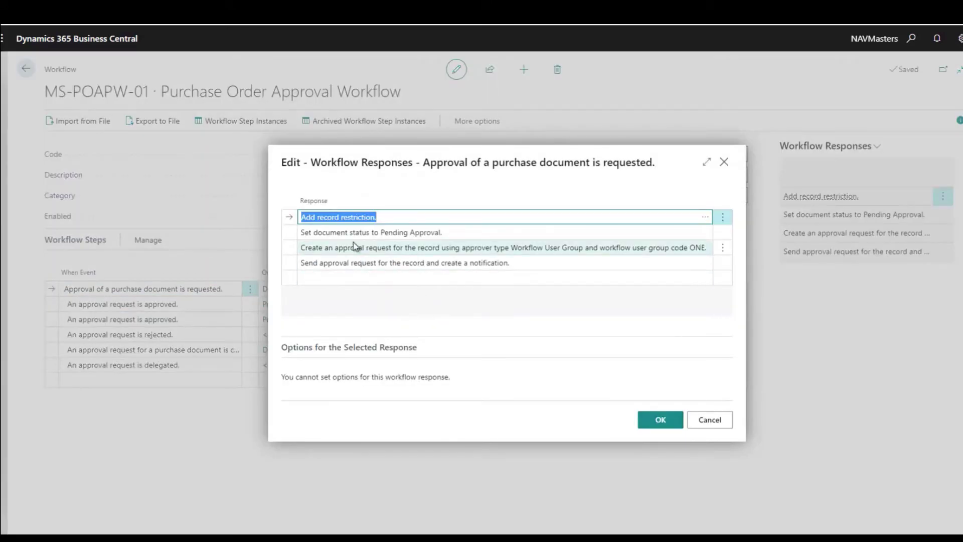
left_click(440, 250)
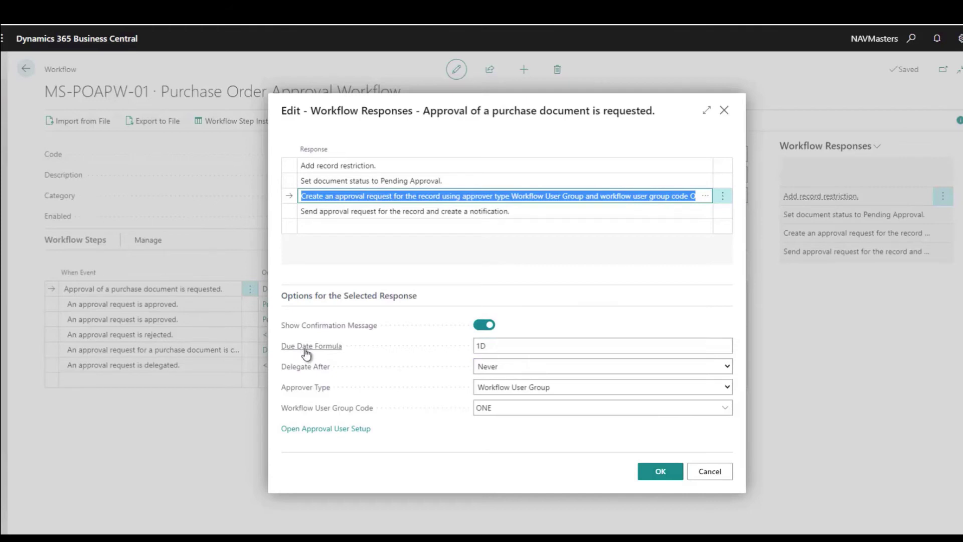
mouse_move(303, 353)
left_click(727, 387)
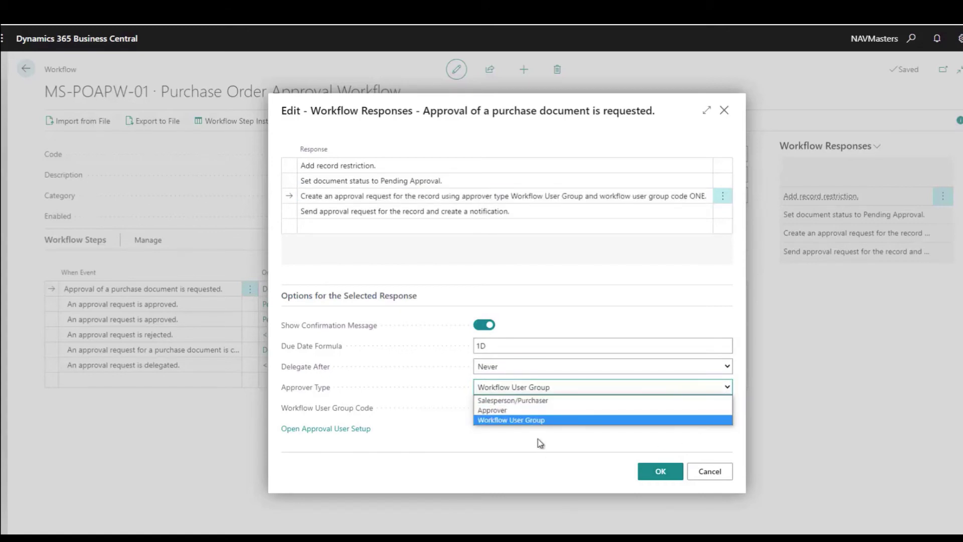
left_click(502, 410)
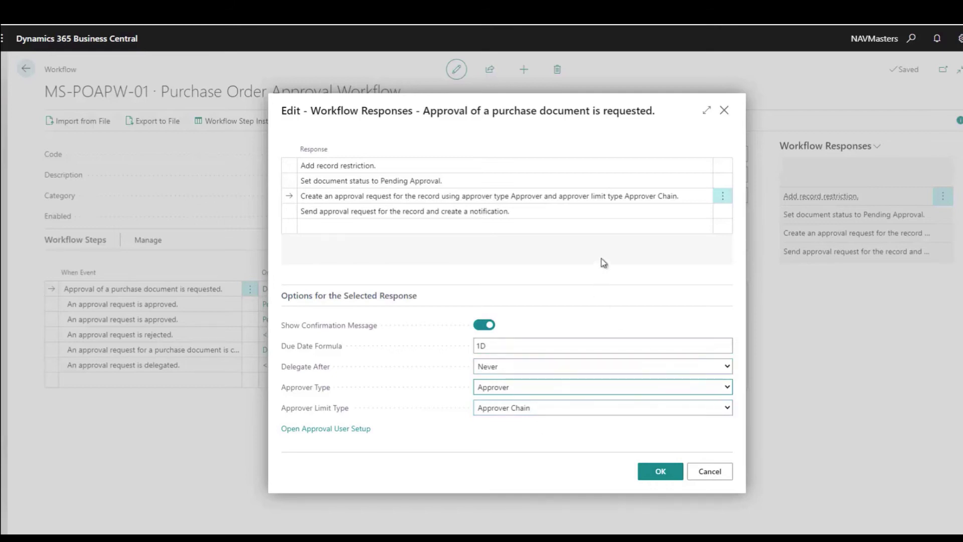
left_click(662, 472)
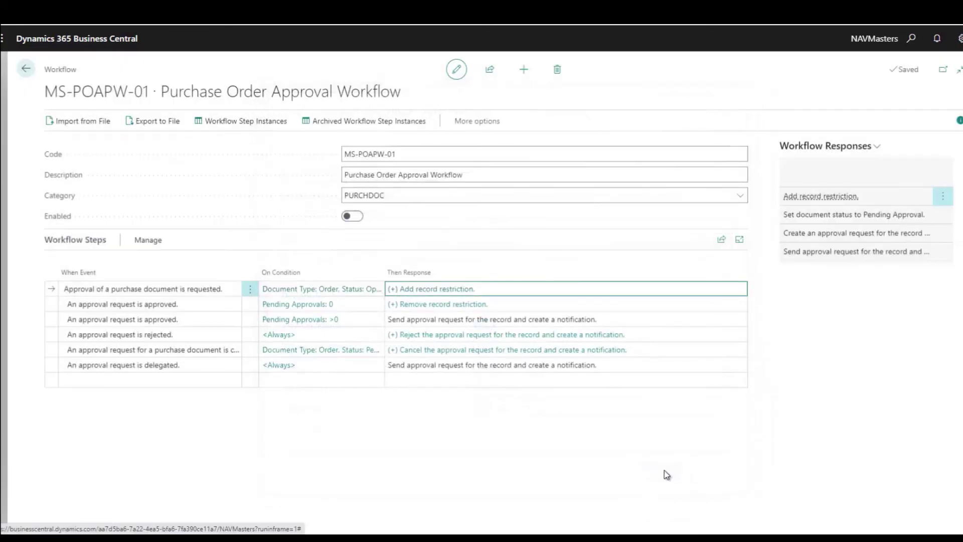
- Re-enable the MS-POAPW-01 workflow and return to the workflows list
left_click(347, 219)
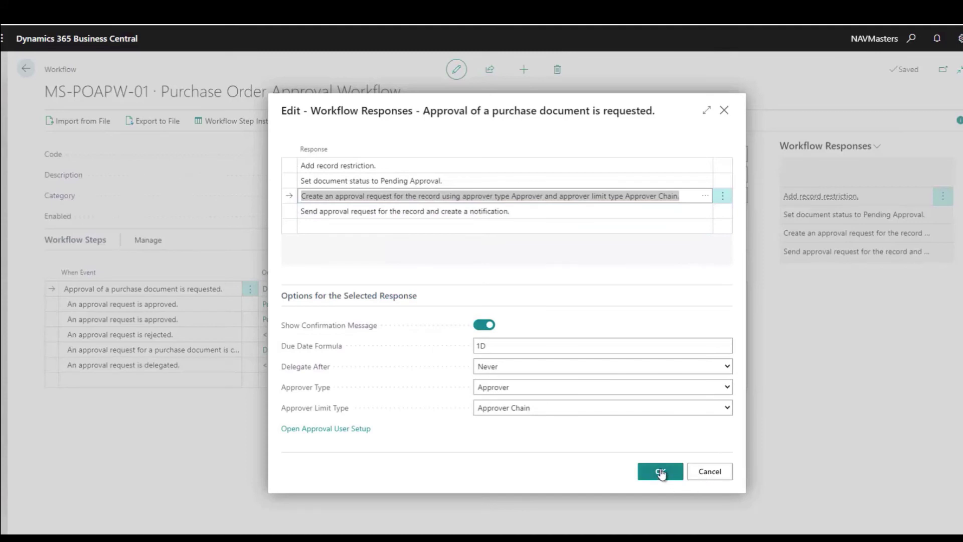
left_click(661, 473)
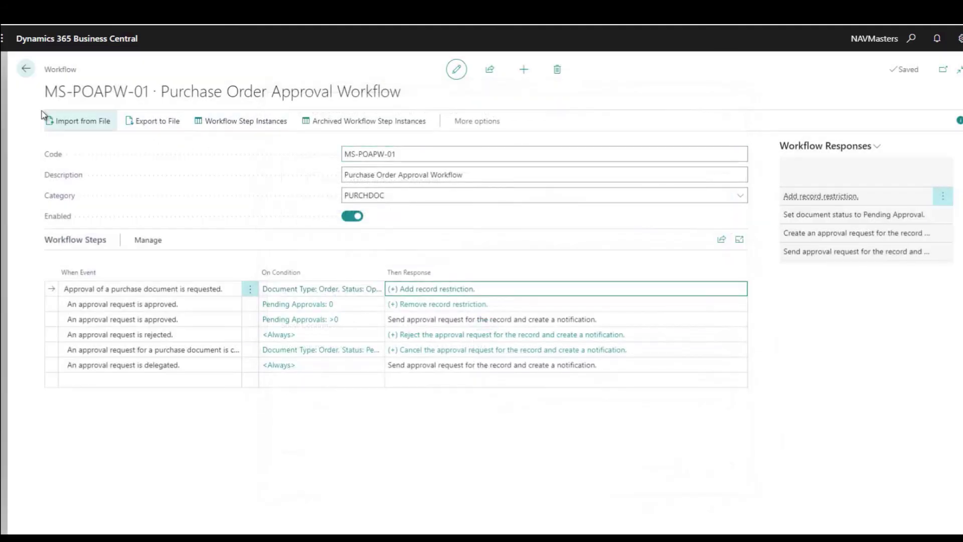
left_click(29, 69)
- Open purchase order 106009 from Purchase Orders and send its approval request
left_click(29, 69)
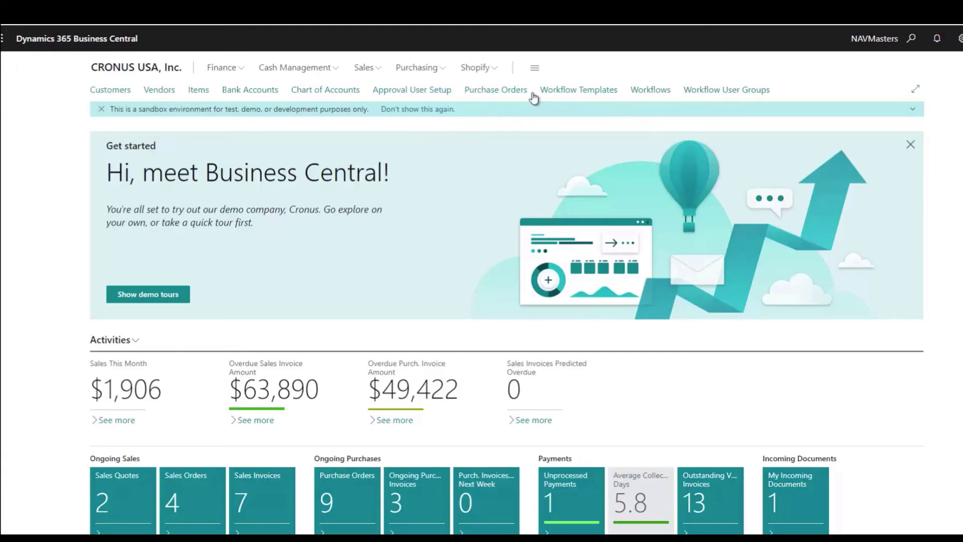
left_click(516, 91)
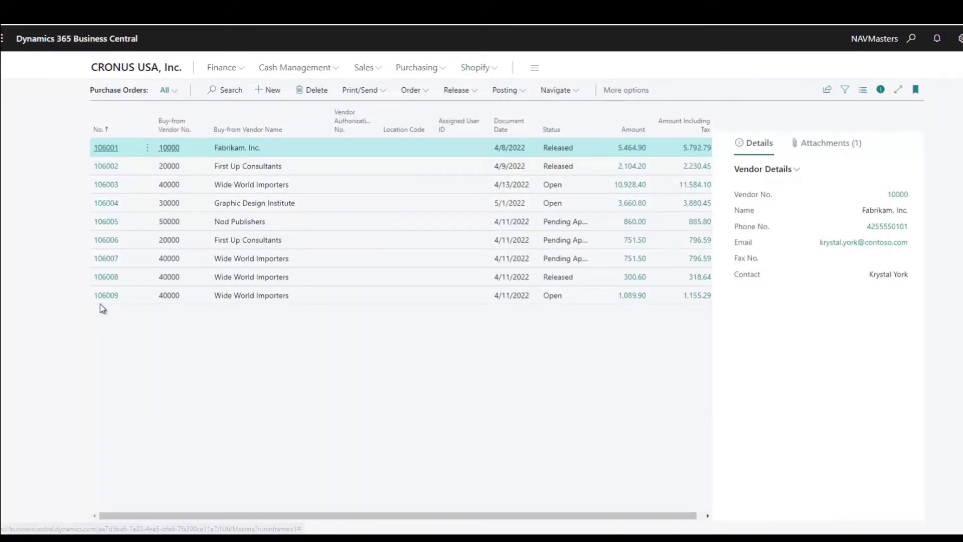
left_click(105, 300)
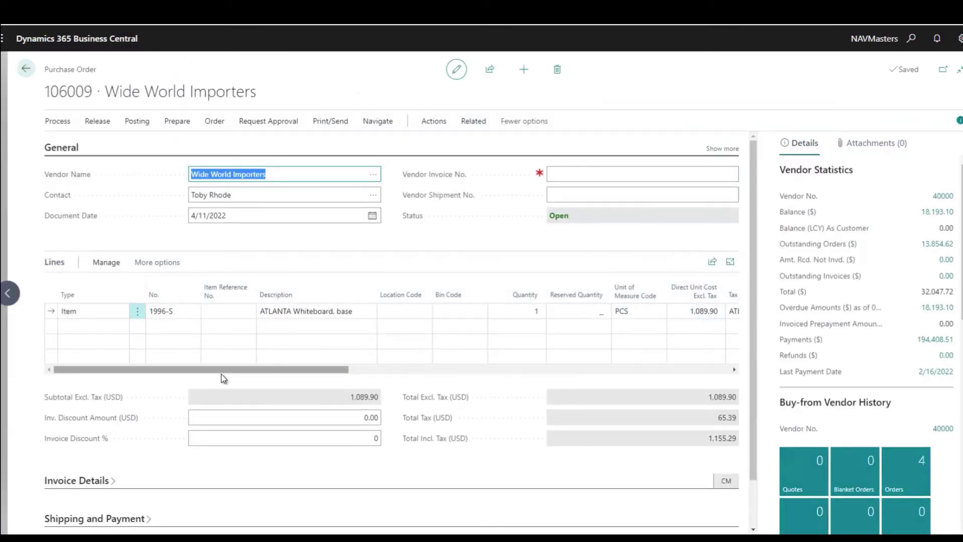
left_click_drag(221, 374, 140, 352)
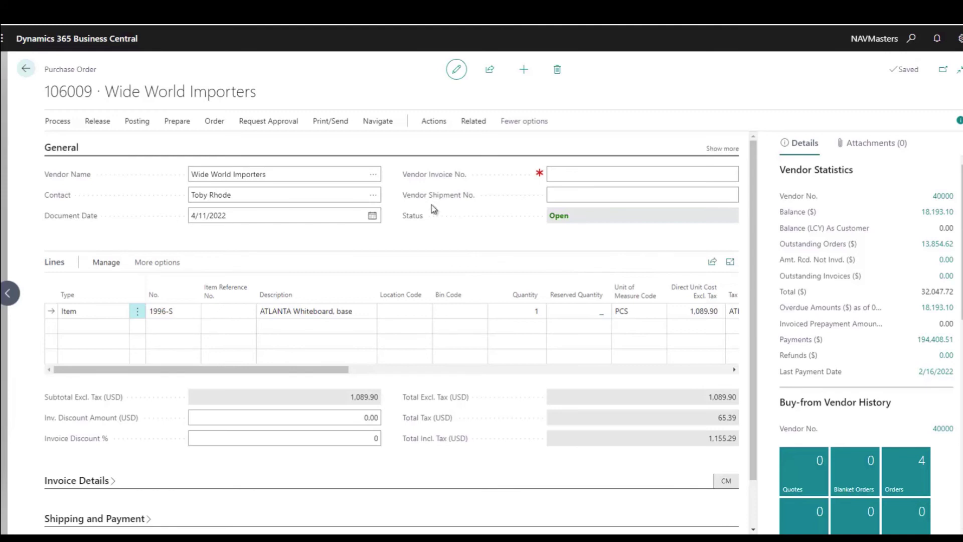
left_click(267, 122)
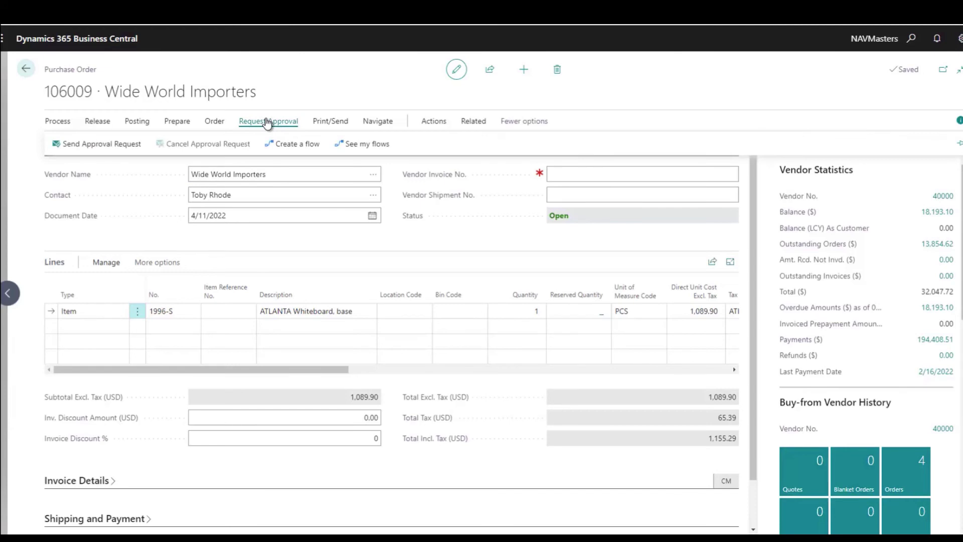
left_click(96, 146)
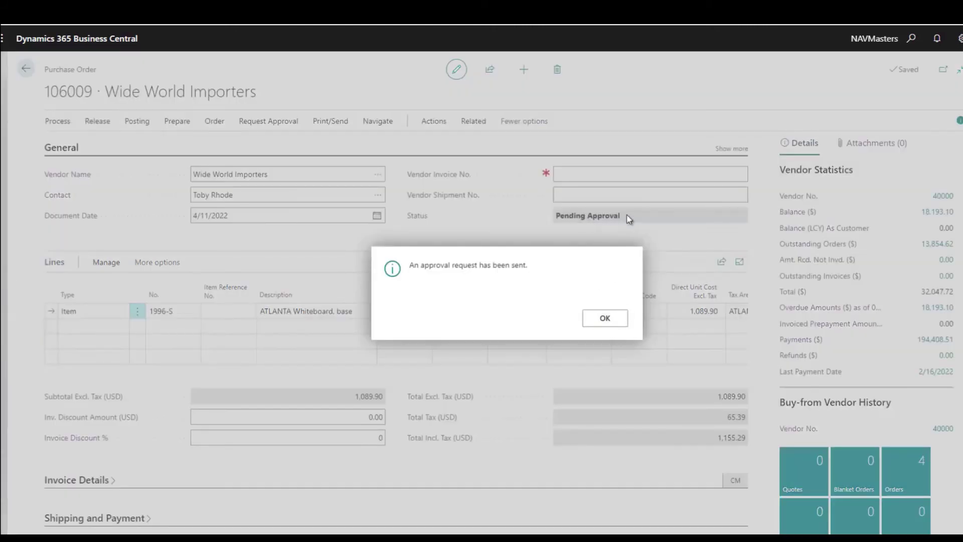
- Dismiss the approval-sent message and read the Notification overview email for PO 106009 (1,089.90)
left_click(620, 325)
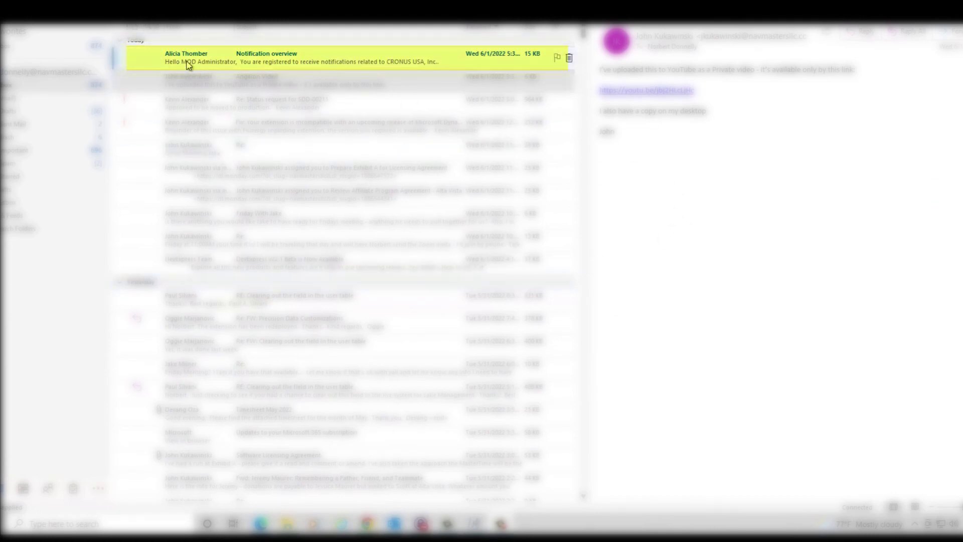
left_click(202, 60)
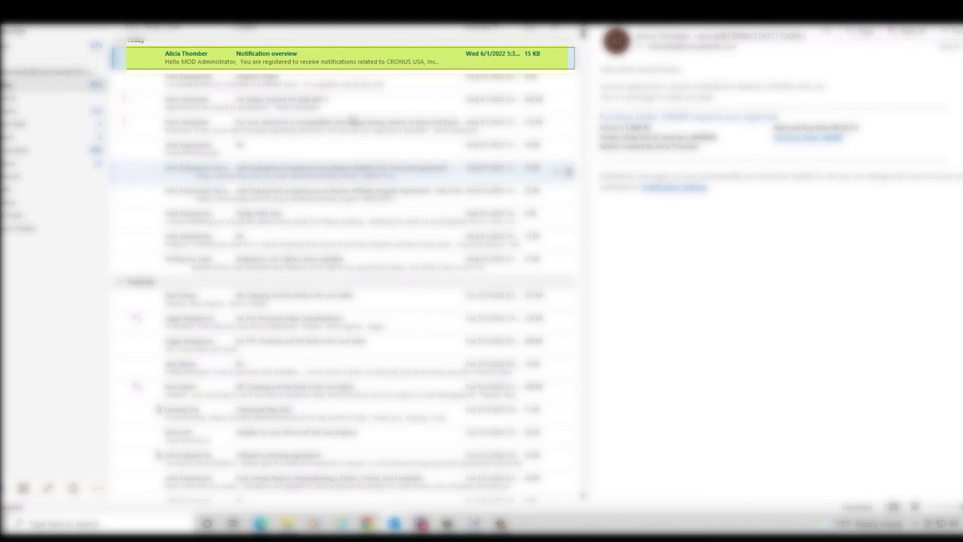
left_click(266, 62)
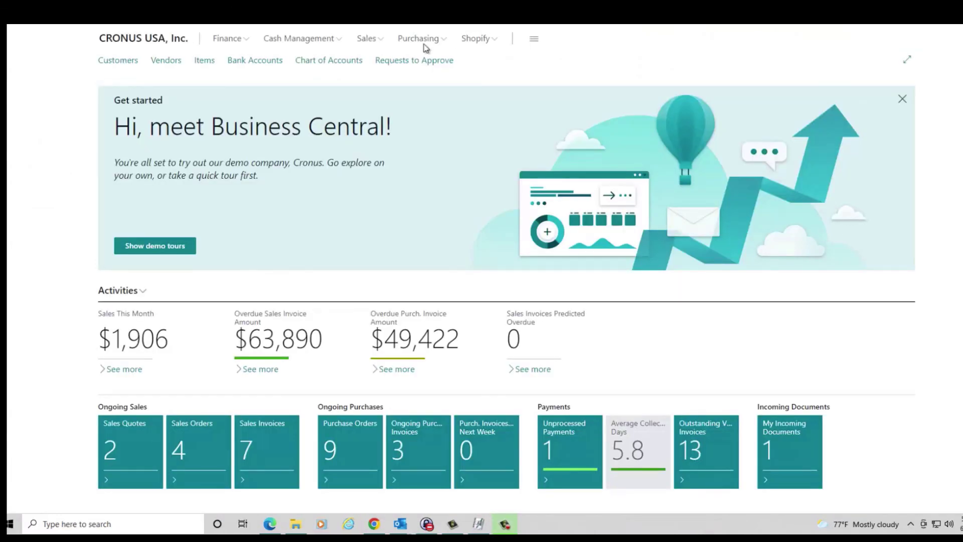
- Open Wide World Importers purchase order 106009 from Requests to Approve and choose Approve
left_click(409, 61)
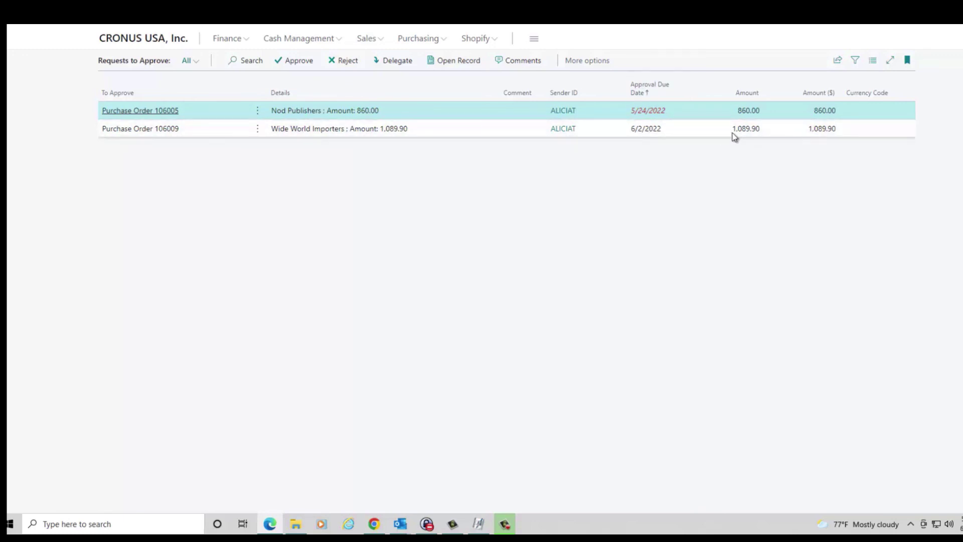
left_click(124, 130)
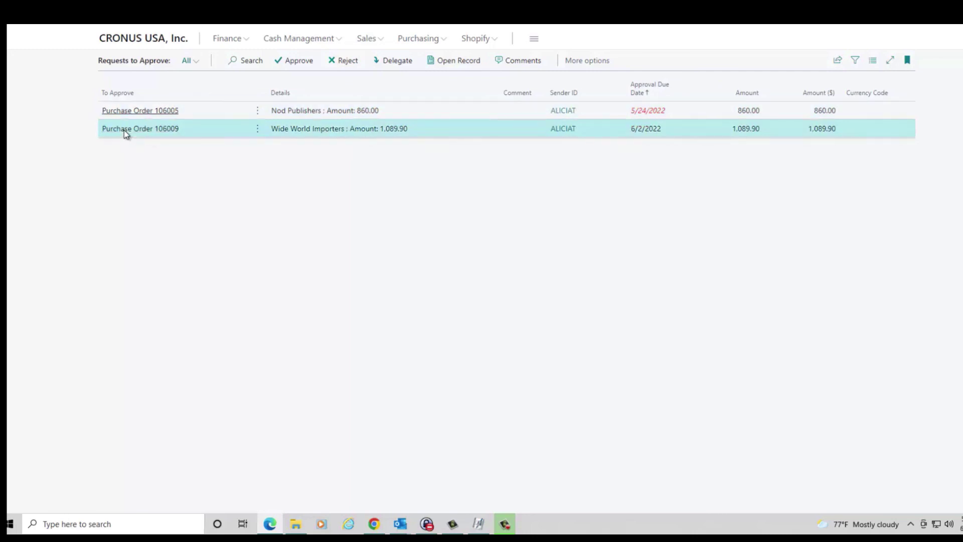
left_click(456, 59)
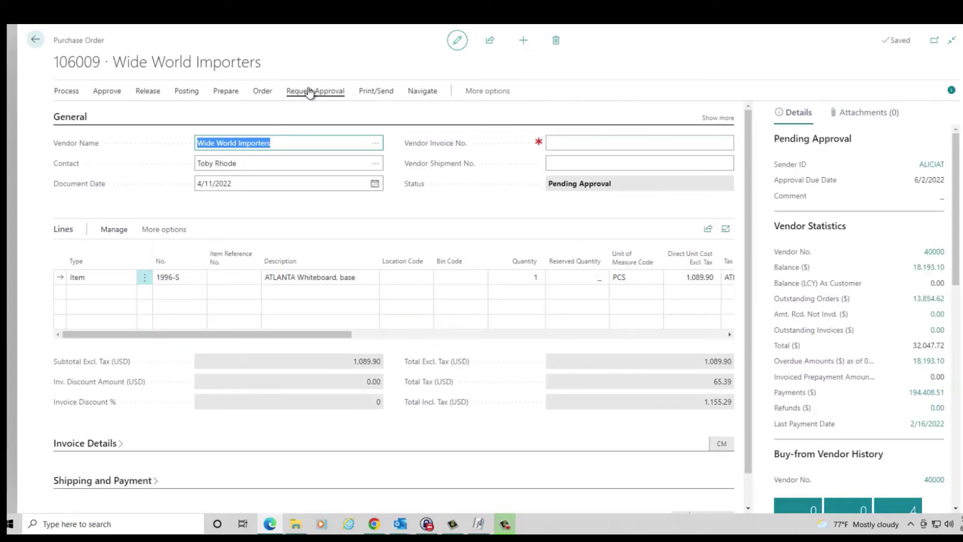
left_click(112, 95)
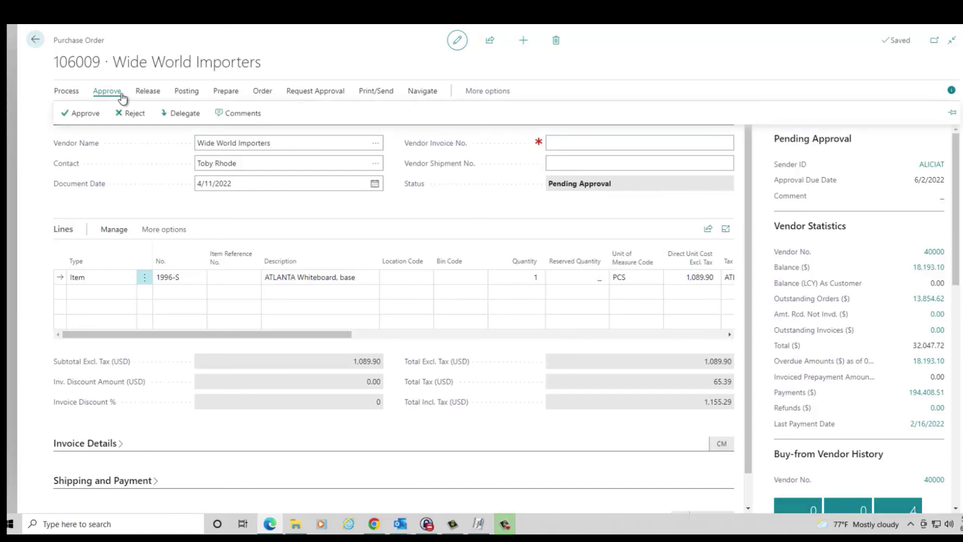
left_click(94, 115)
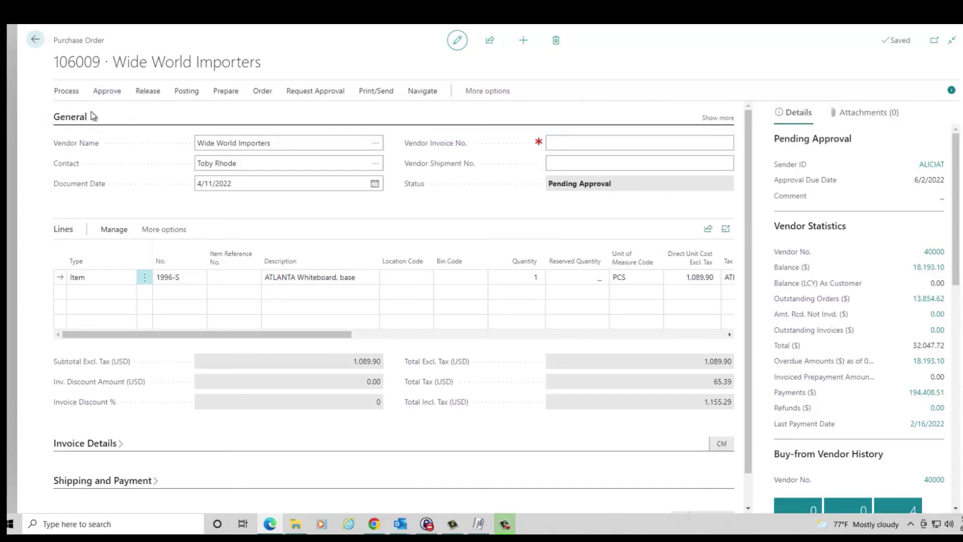